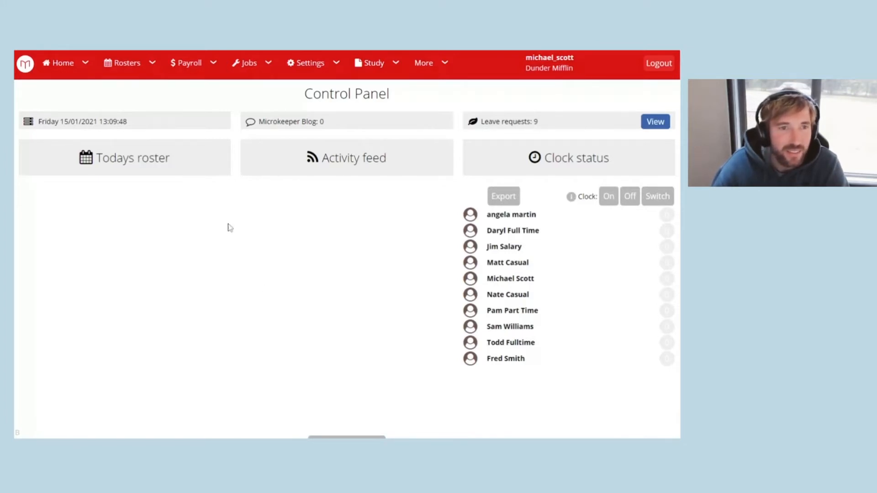
Open the payslips for pay run 2020/1 (14/10/2021) and unlock the week for changes.
click(194, 59)
click(190, 201)
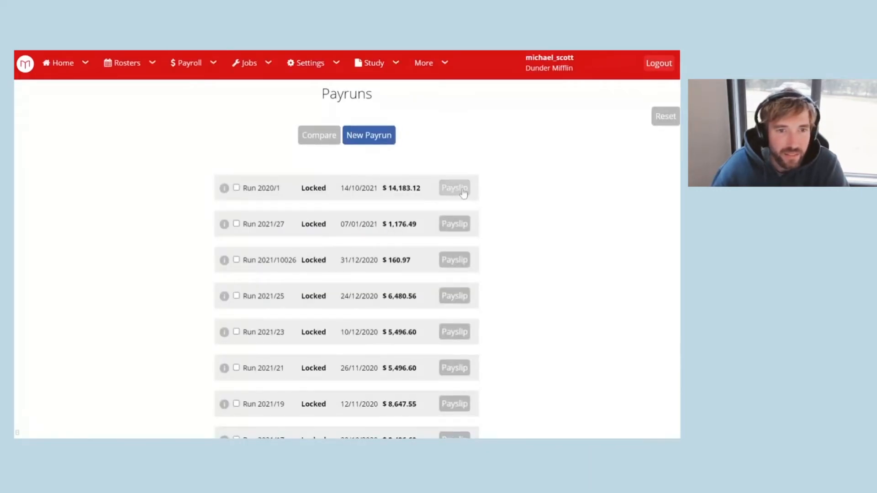
click(454, 187)
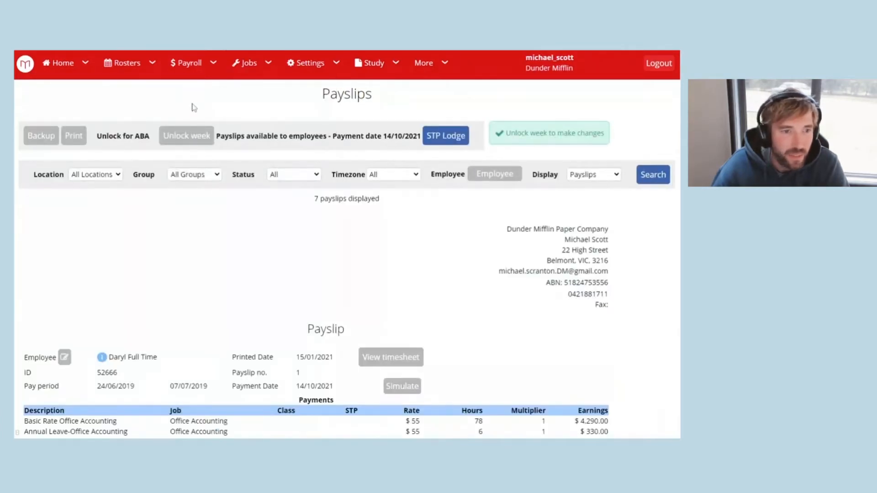
click(177, 137)
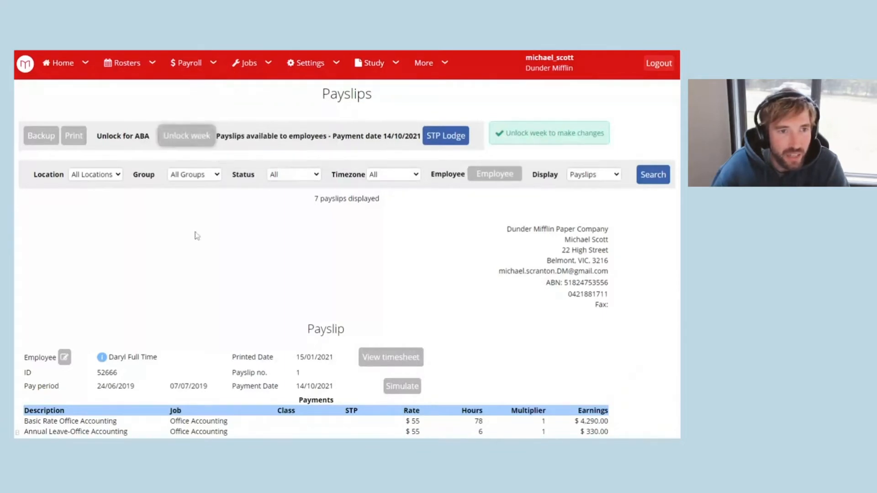
Review an employee's payslip note and the pay-run-wide note without changing them.
scroll(295, 281, down, 6)
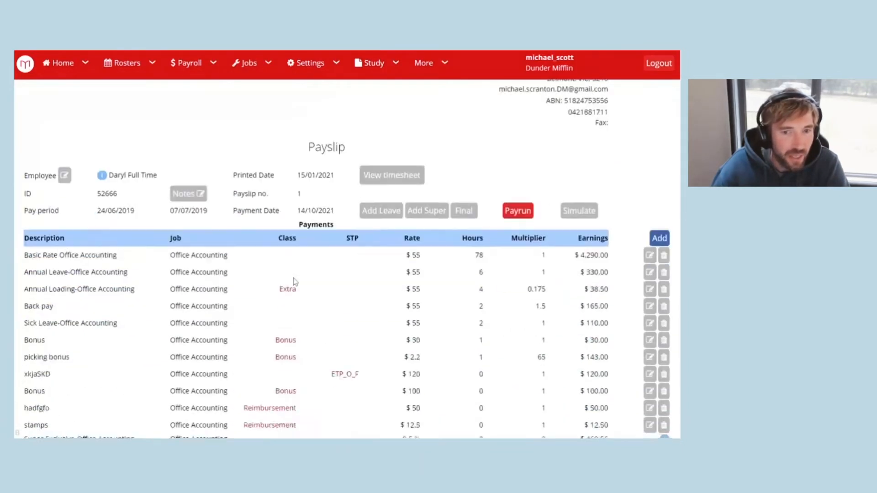
scroll(295, 281, up, 4)
scroll(294, 281, down, 2)
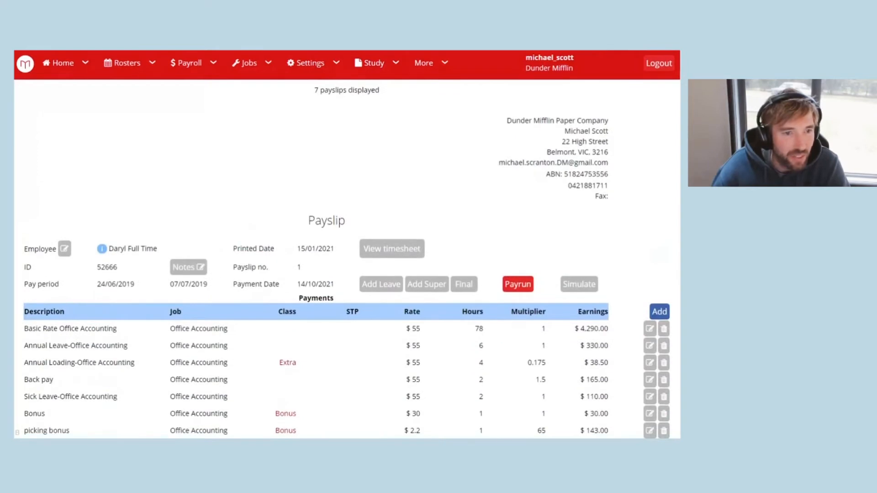
click(185, 268)
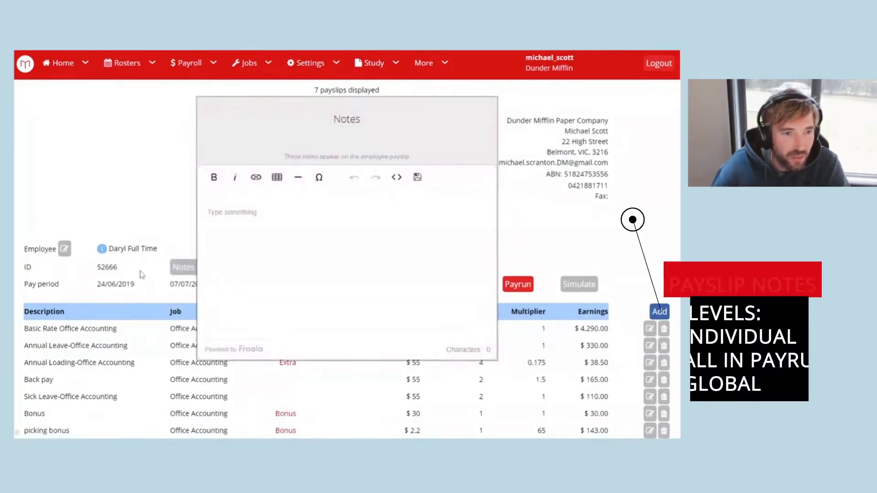
click(135, 189)
scroll(176, 245, up, 5)
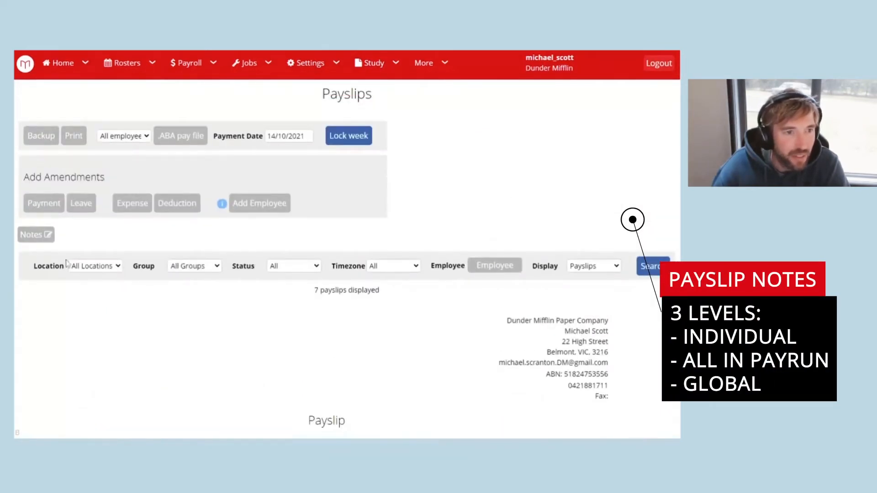
click(43, 236)
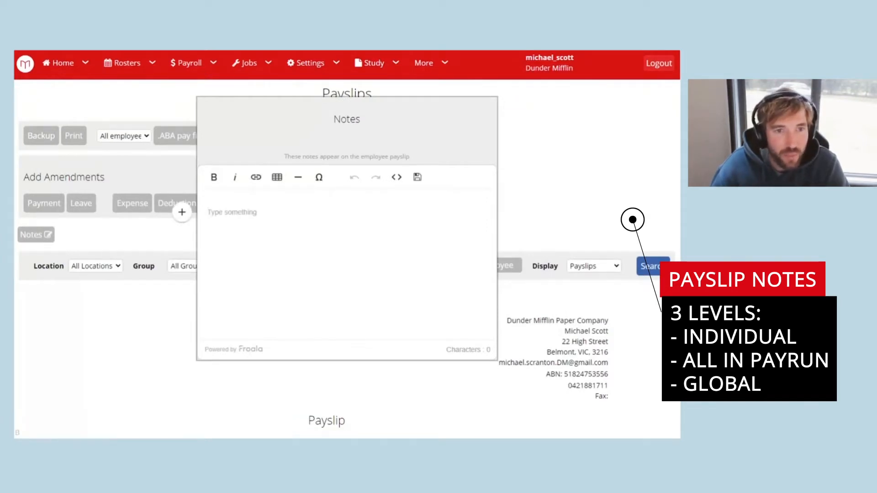
click(182, 212)
click(309, 63)
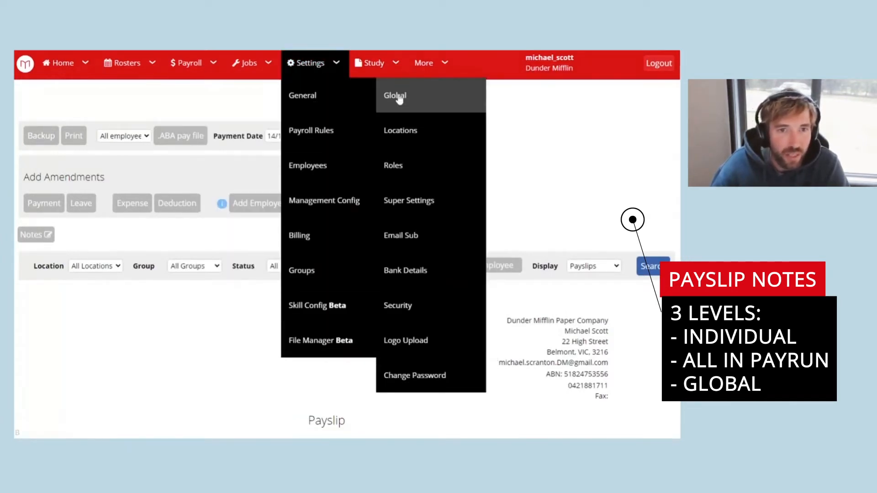
In Global settings, view the Global Payslip Note under Payroll Settings, then close it.
click(398, 100)
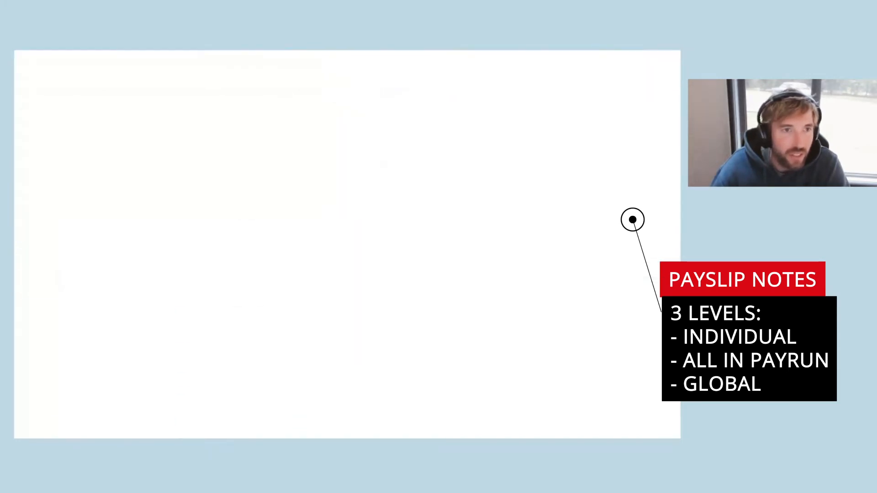
scroll(371, 264, down, 4)
scroll(372, 267, down, 4)
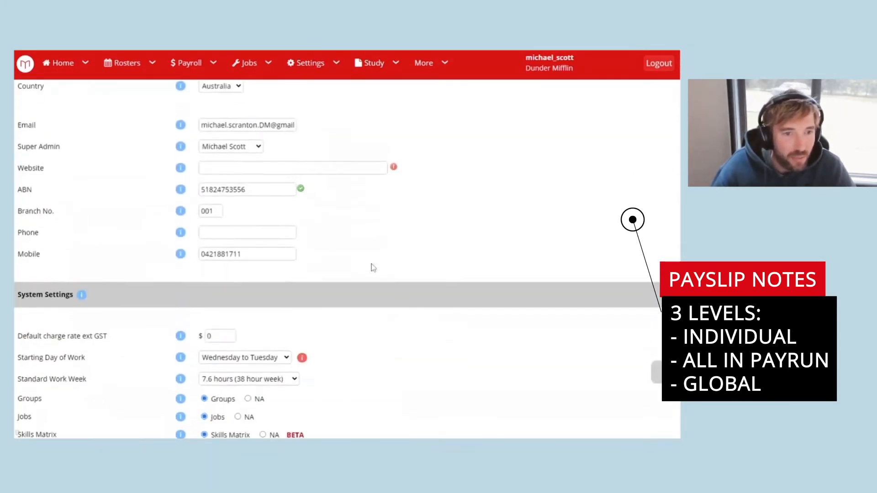
scroll(371, 268, down, 10)
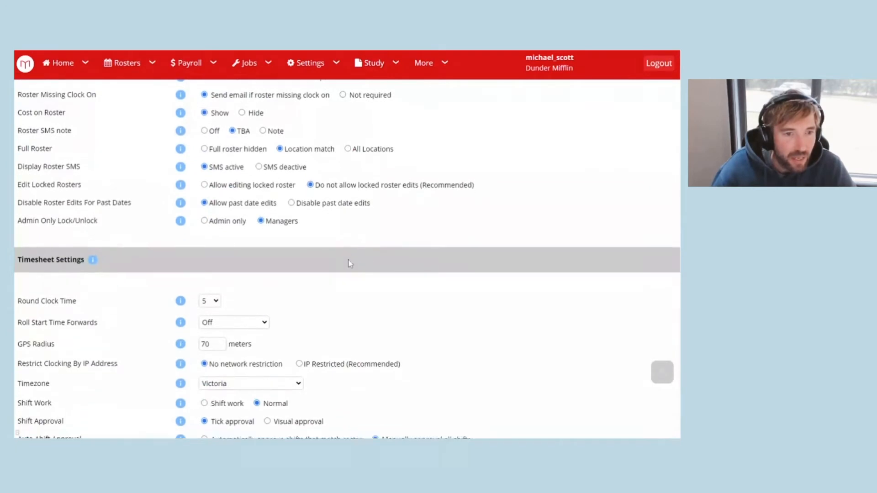
scroll(349, 264, down, 8)
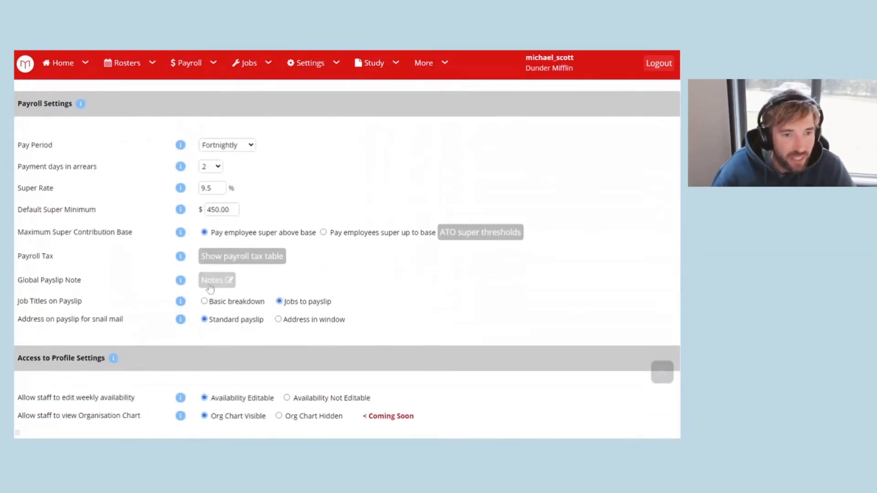
click(214, 282)
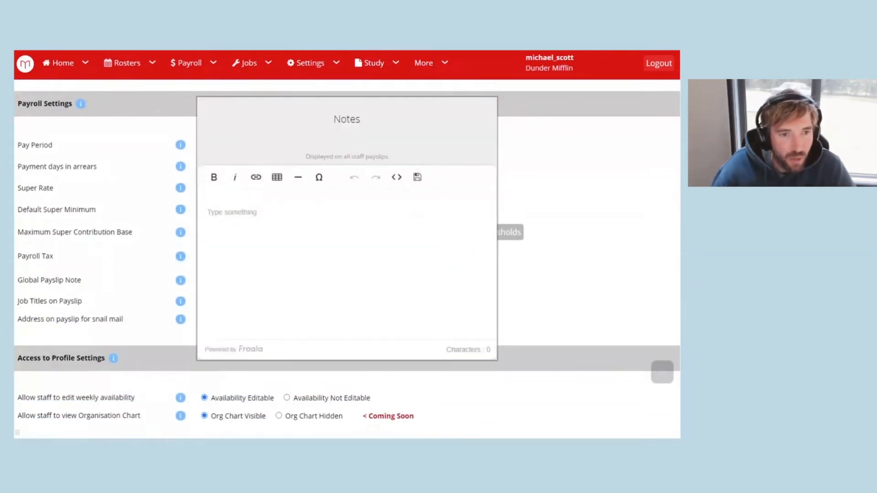
click(548, 171)
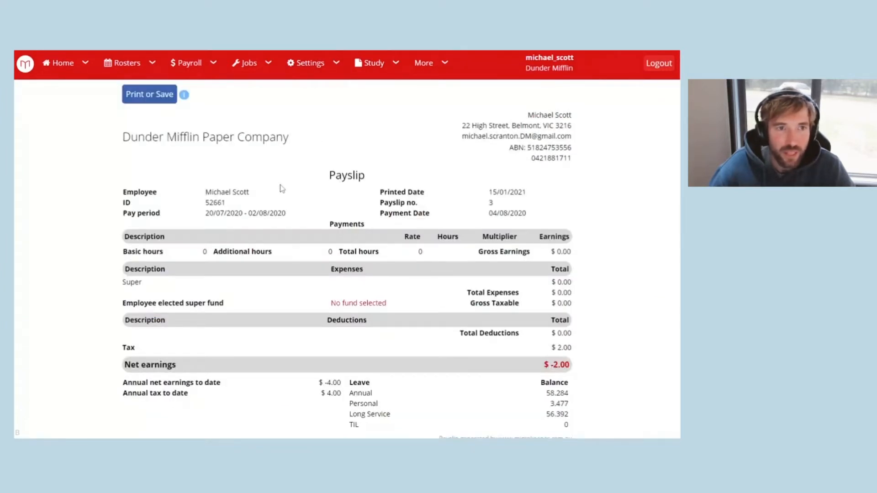
View printable payslip no. 3, then go to the Employee Console.
click(64, 63)
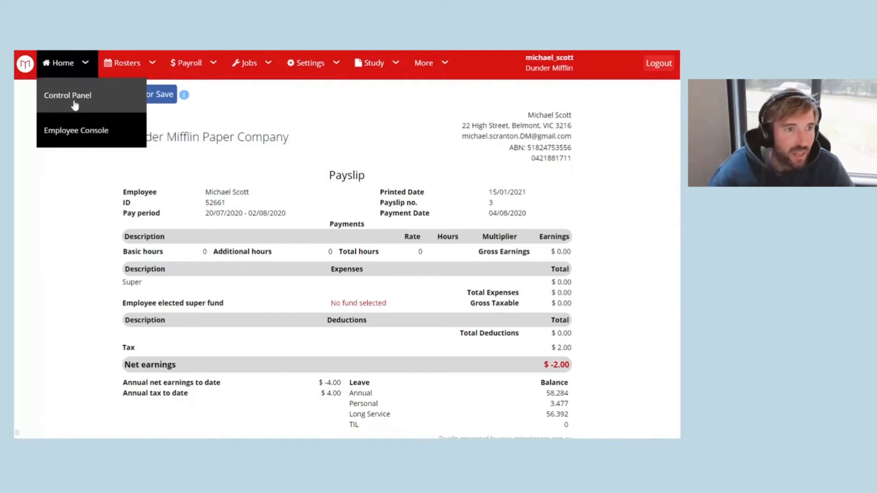
click(72, 132)
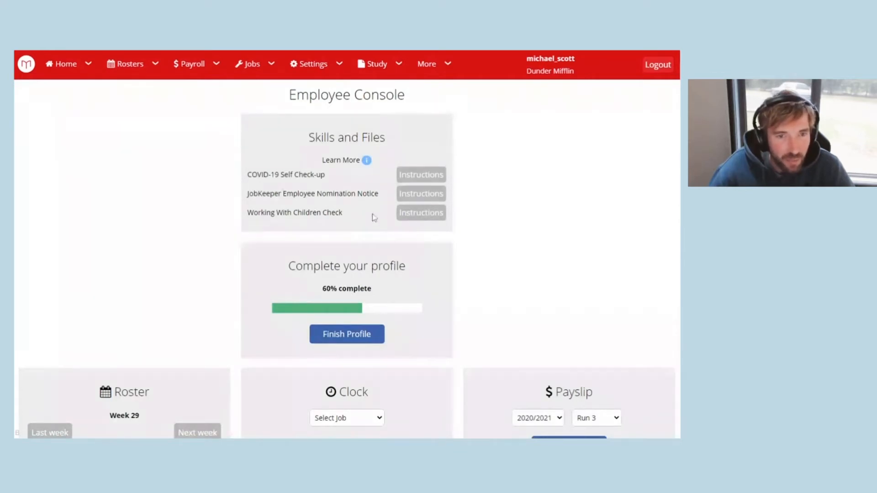
Open the Working With Children Check instructions and resume the pending draft check.
click(420, 212)
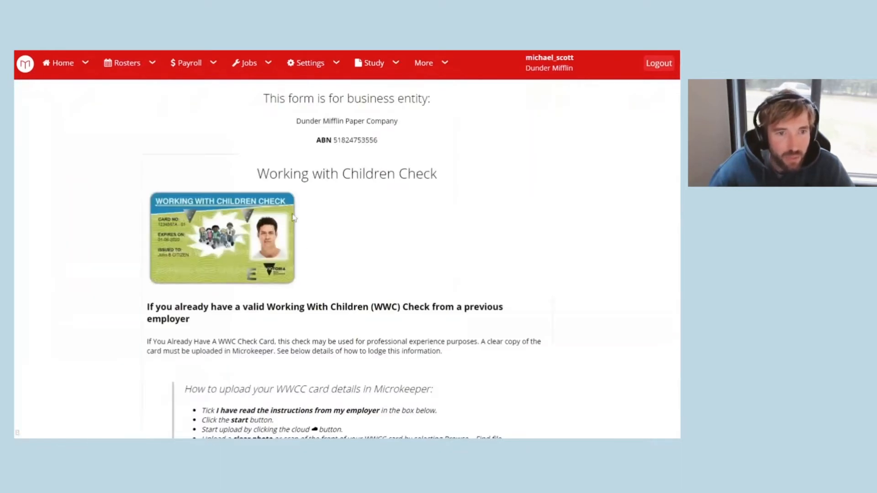
scroll(341, 207, down, 12)
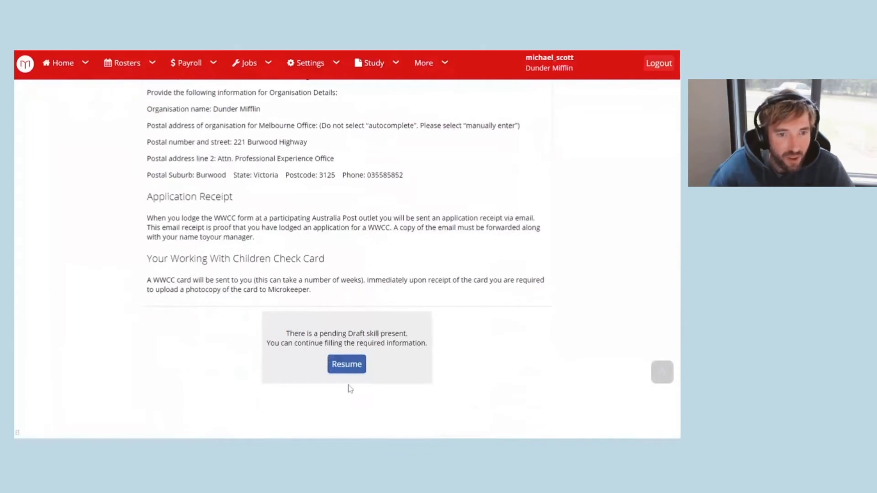
click(346, 364)
scroll(335, 231, down, 3)
scroll(335, 232, down, 2)
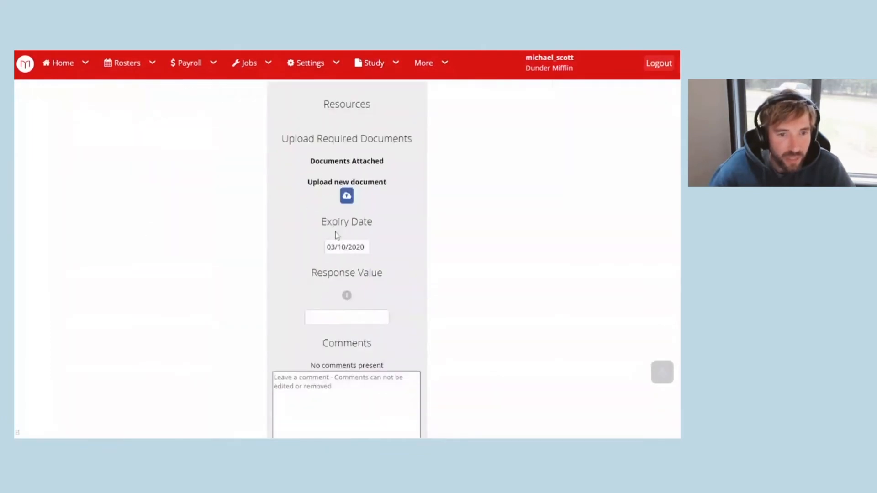
scroll(333, 172, down, 2)
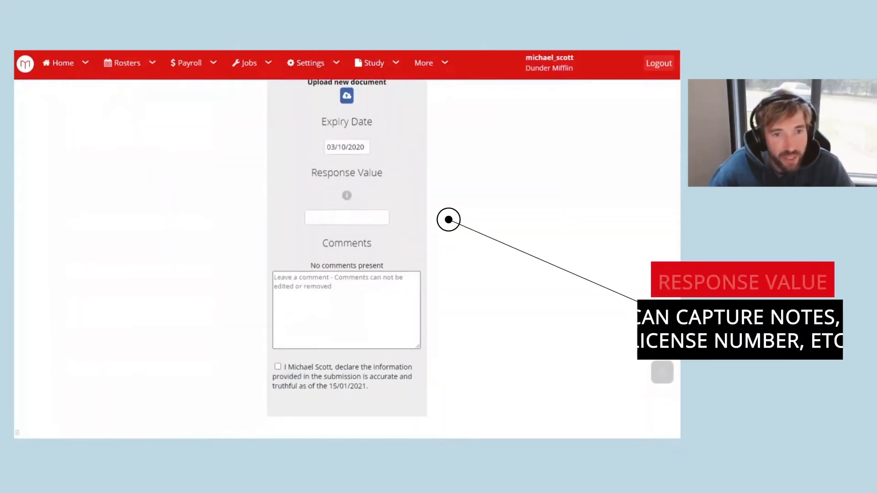
Enter the check's card number as the response and look over the comments box.
click(347, 218)
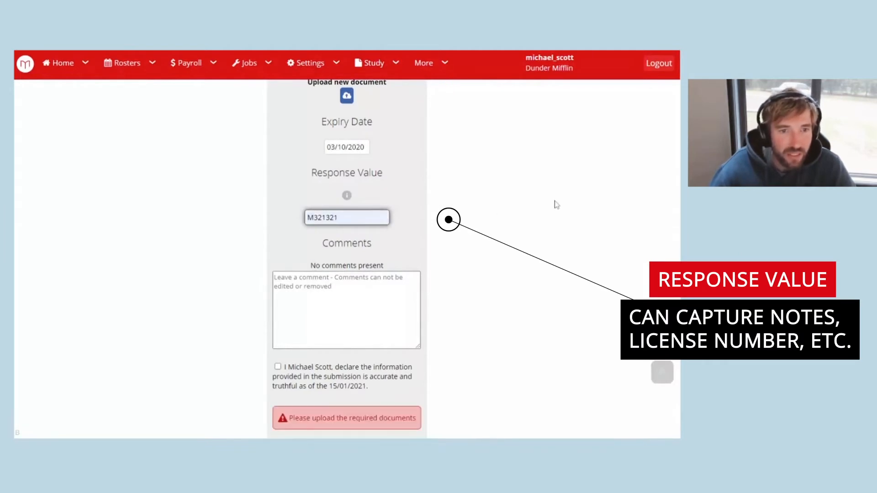
scroll(448, 200, up, 3)
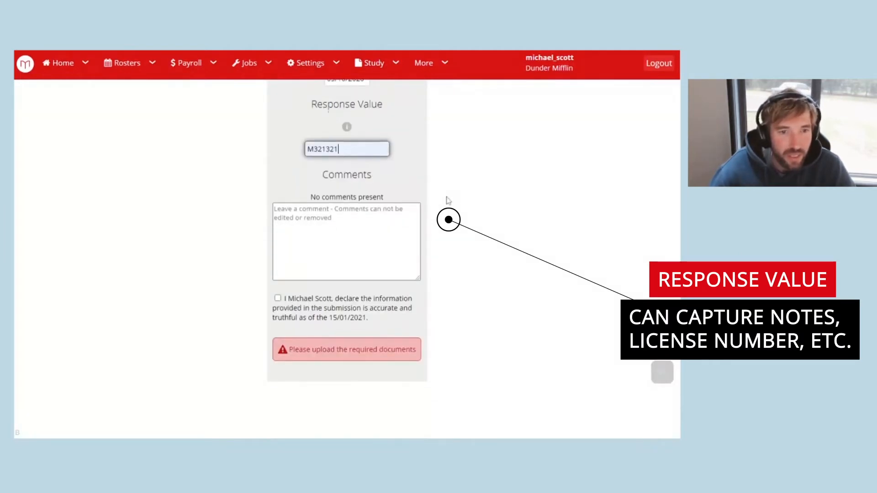
scroll(439, 219, down, 4)
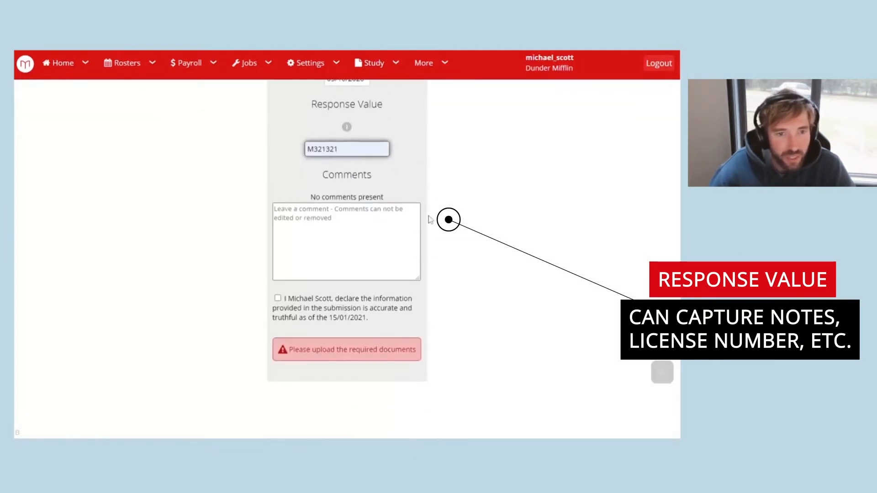
scroll(430, 355, up, 2)
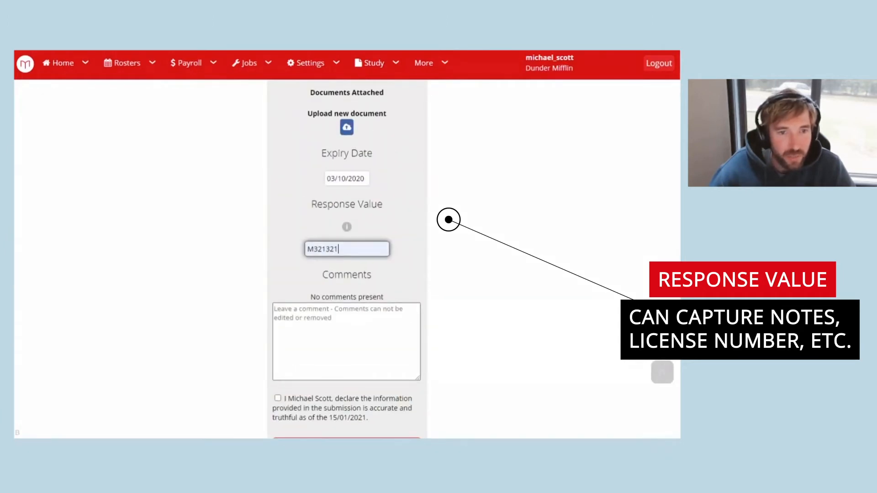
key(BackSpace)
click(511, 202)
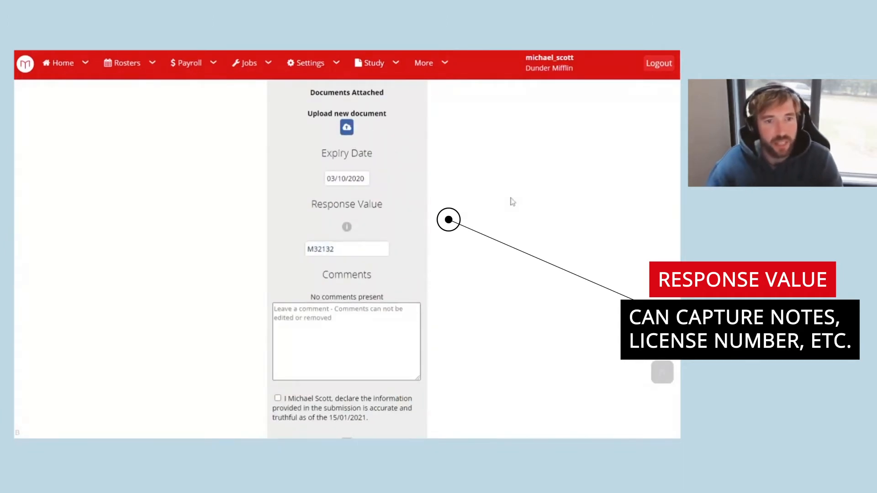
click(343, 310)
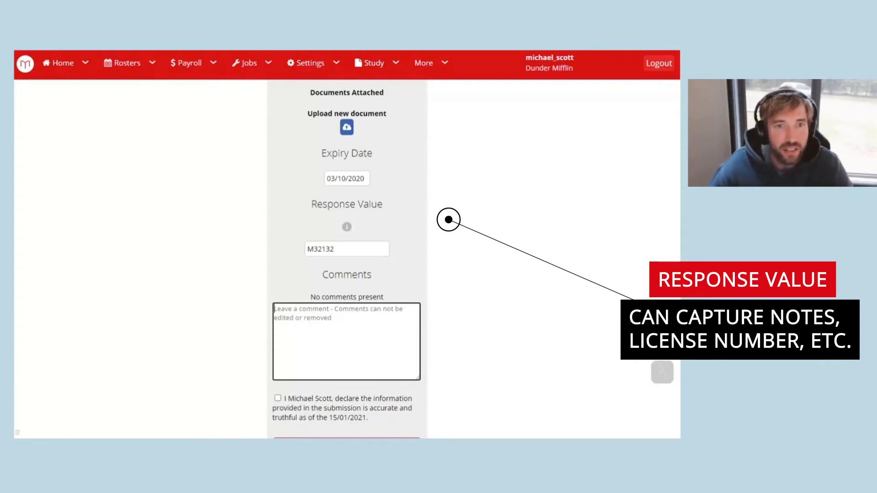
click(506, 247)
scroll(506, 247, up, 4)
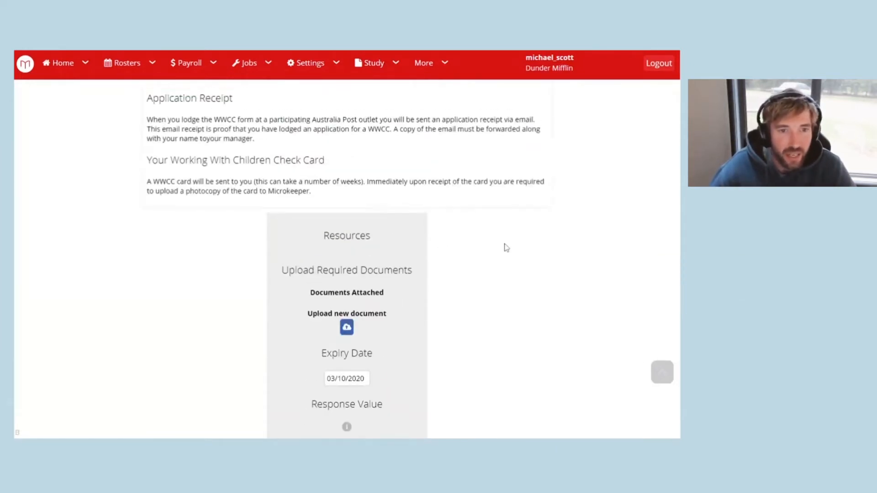
scroll(505, 247, down, 2)
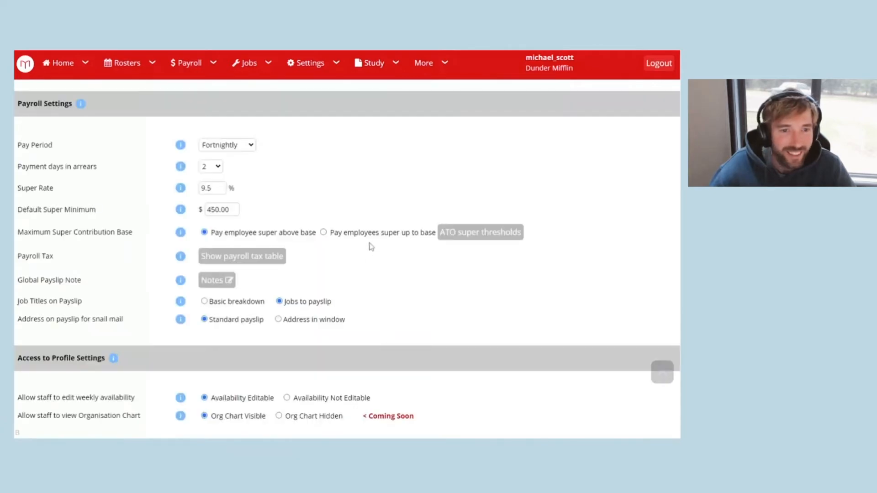
scroll(368, 240, up, 3)
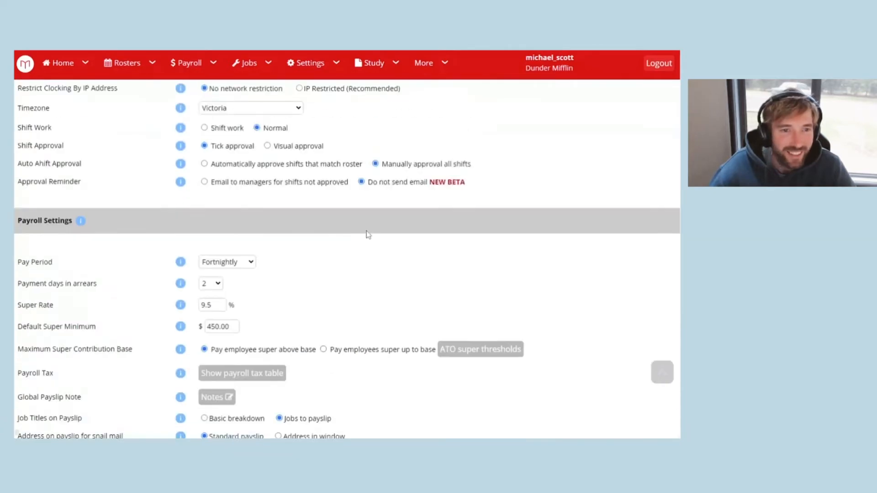
Return from the Payslips page to the employee Control Panel through the Home menu.
scroll(368, 234, up, 10)
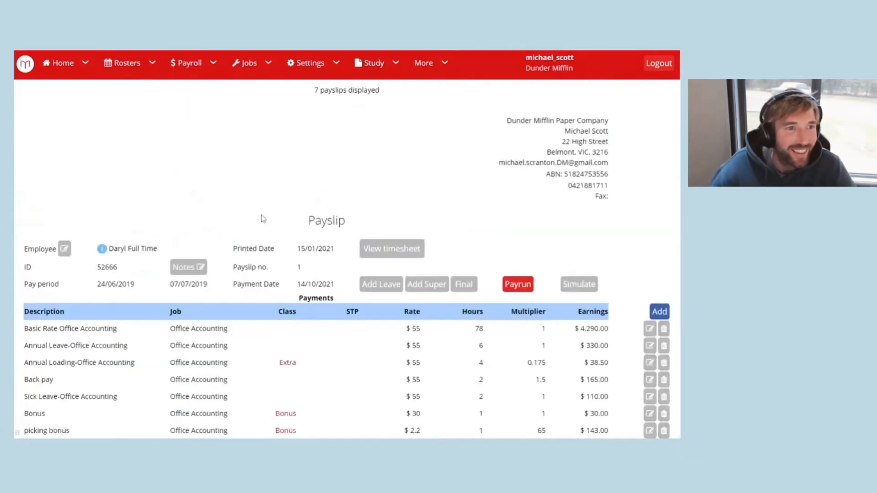
scroll(290, 217, up, 3)
scroll(291, 217, up, 2)
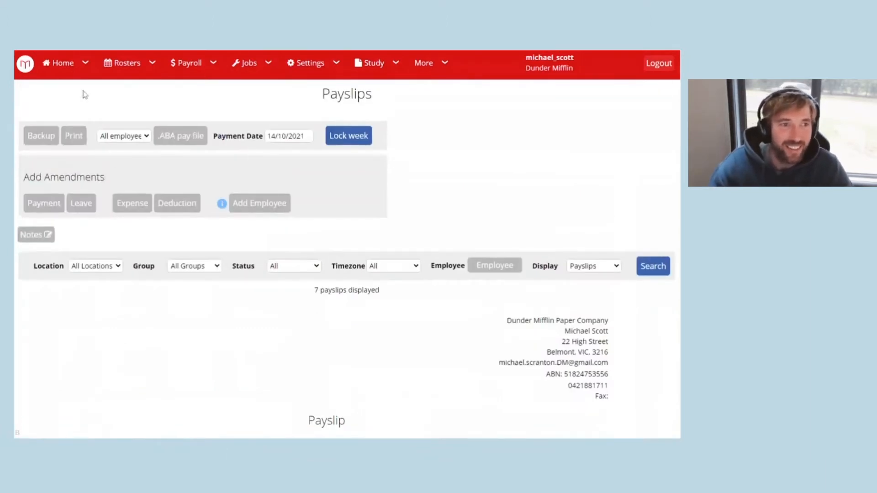
click(63, 63)
click(88, 97)
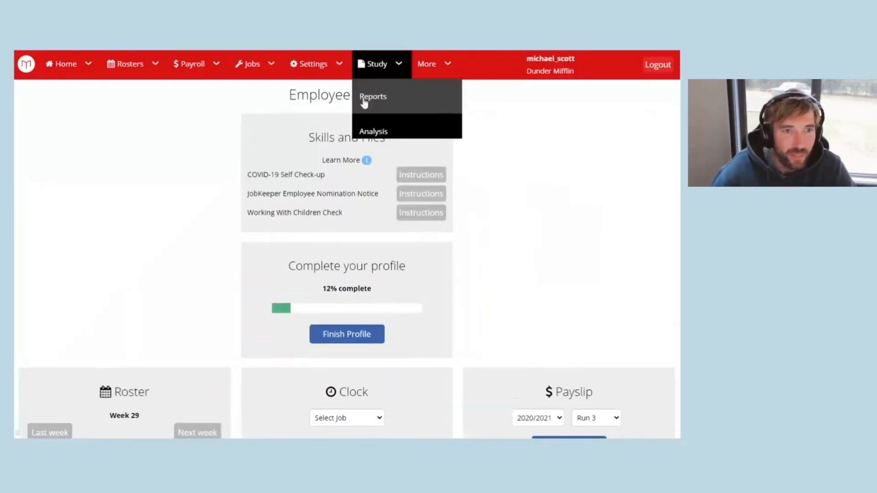
Start Super Setup, choose QSuper as the fund and register as a new QSuper member.
scroll(307, 211, down, 3)
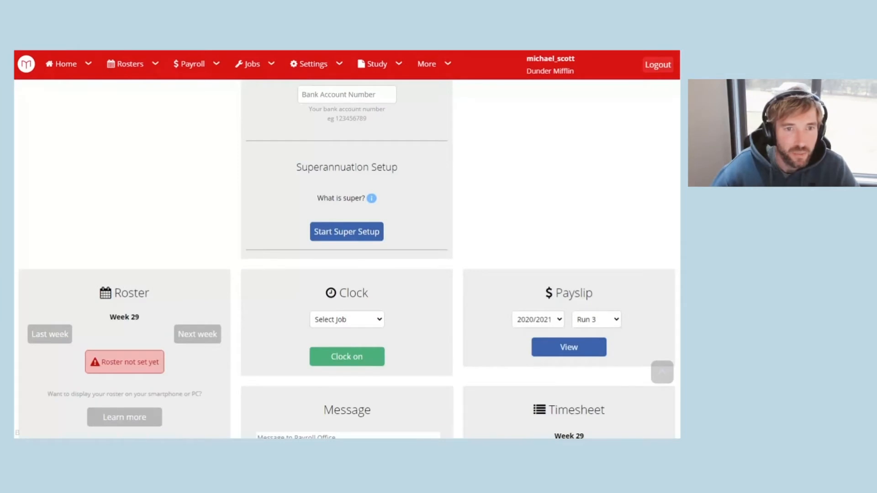
click(343, 236)
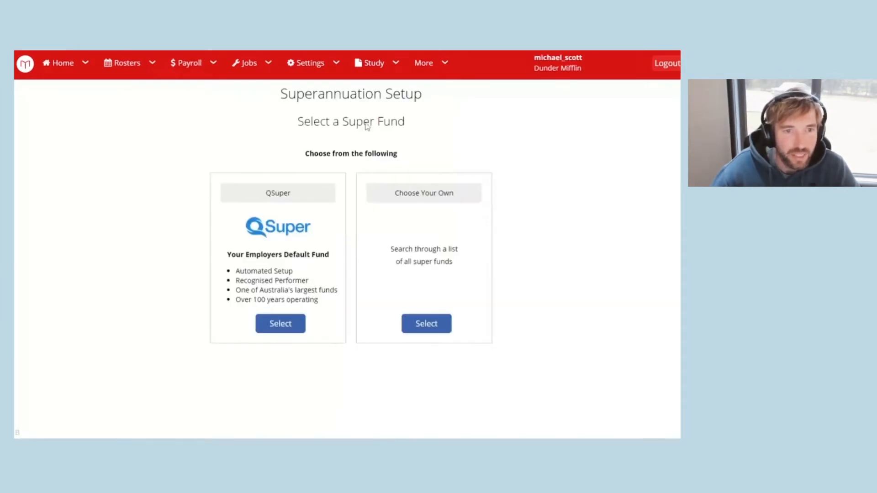
click(430, 328)
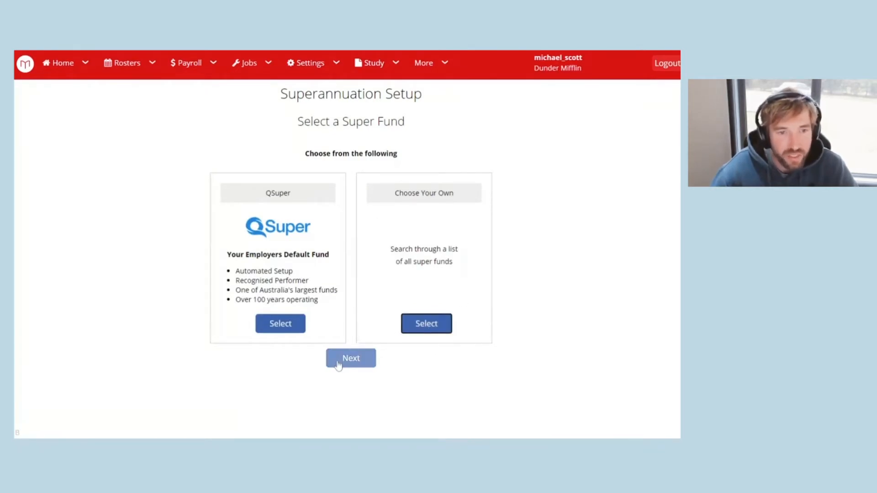
double_click(251, 271)
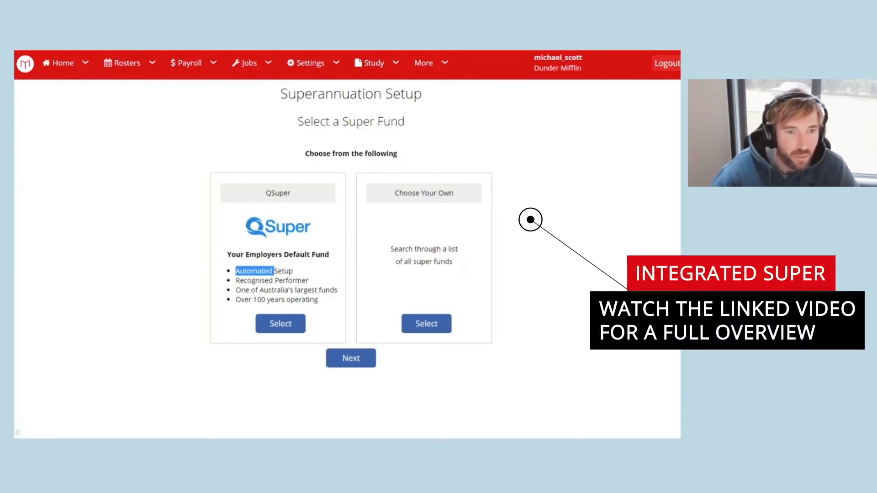
click(254, 271)
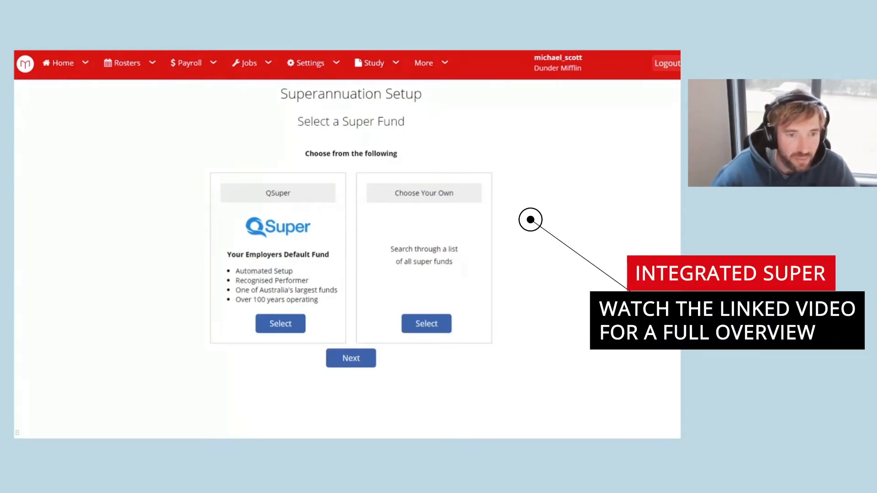
click(279, 324)
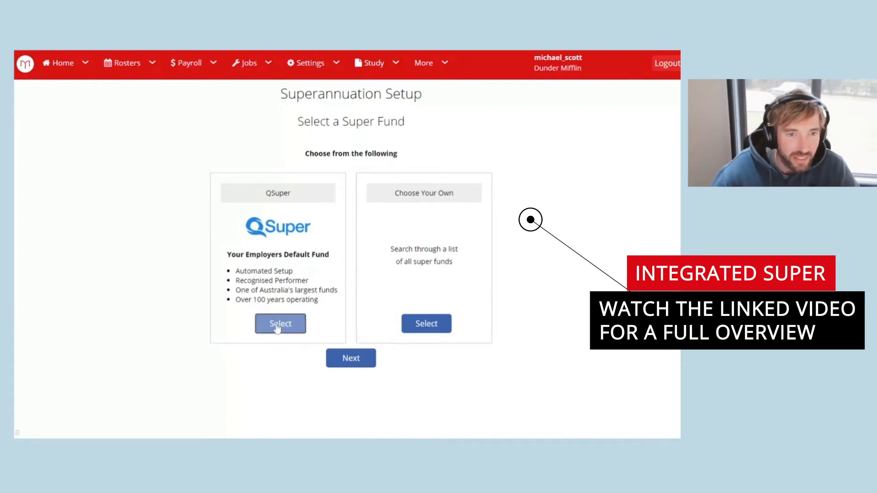
scroll(315, 340, down, 1)
click(306, 336)
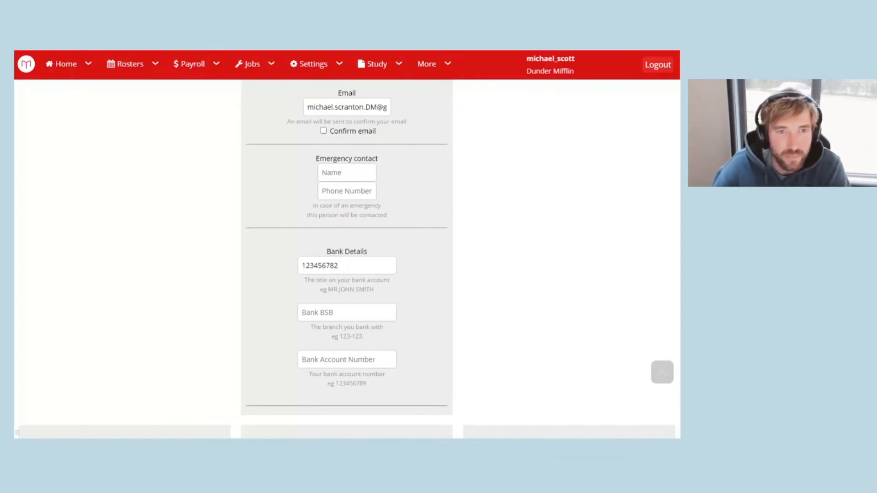
Go to Settings > Payroll Rules > Shift Rules.
click(333, 72)
mouse_move(317, 143)
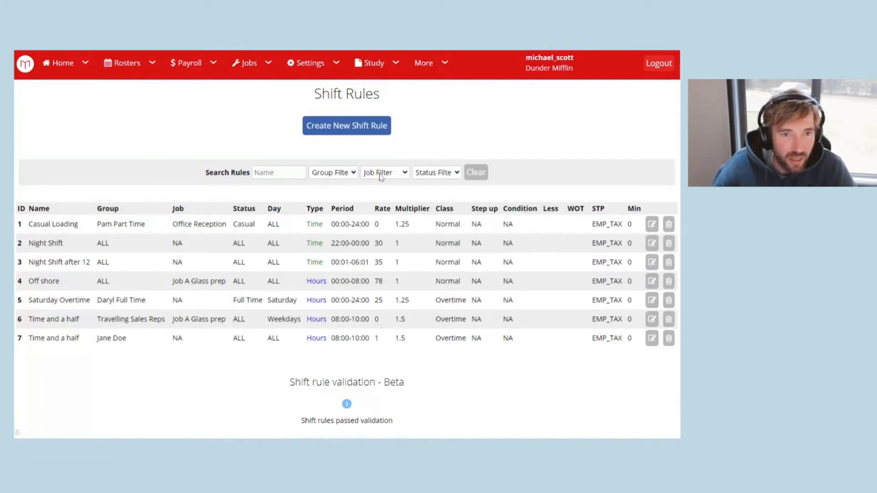
click(425, 231)
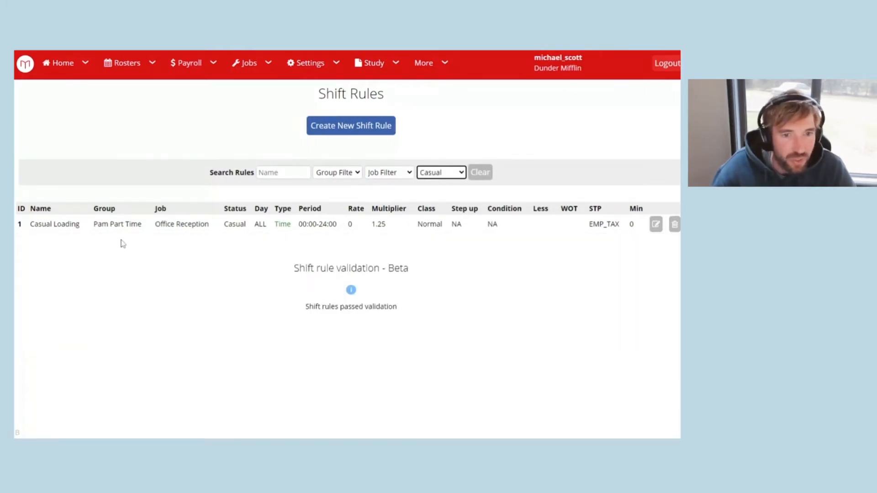
click(381, 174)
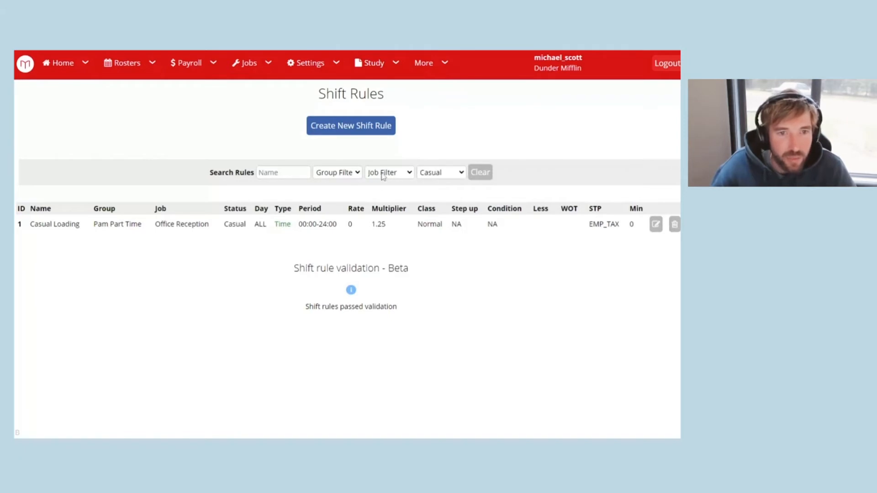
click(348, 173)
click(341, 192)
click(339, 177)
click(337, 184)
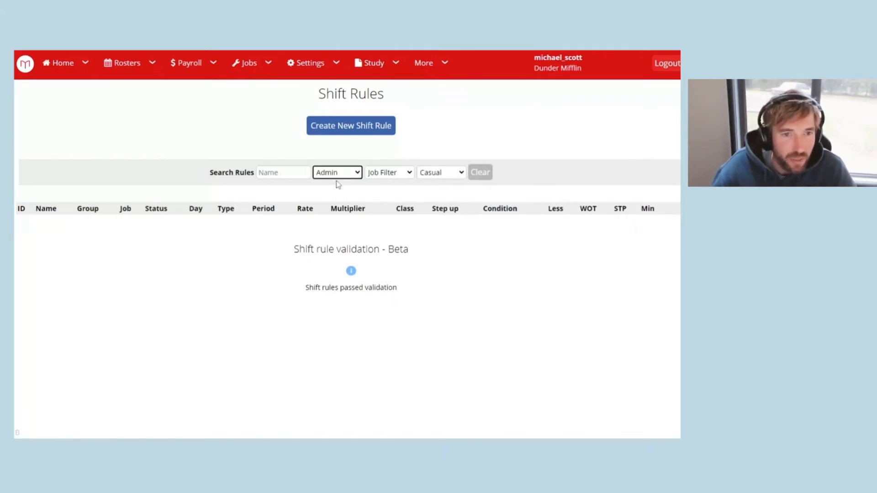
click(271, 173)
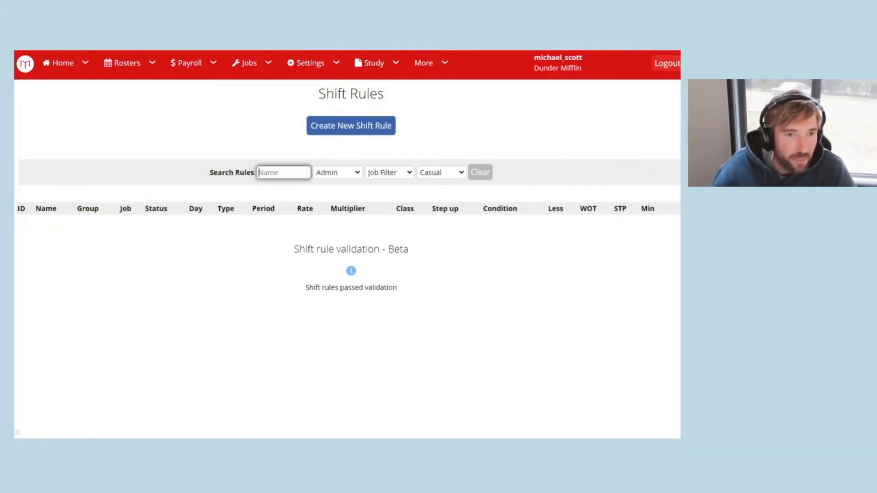
click(479, 175)
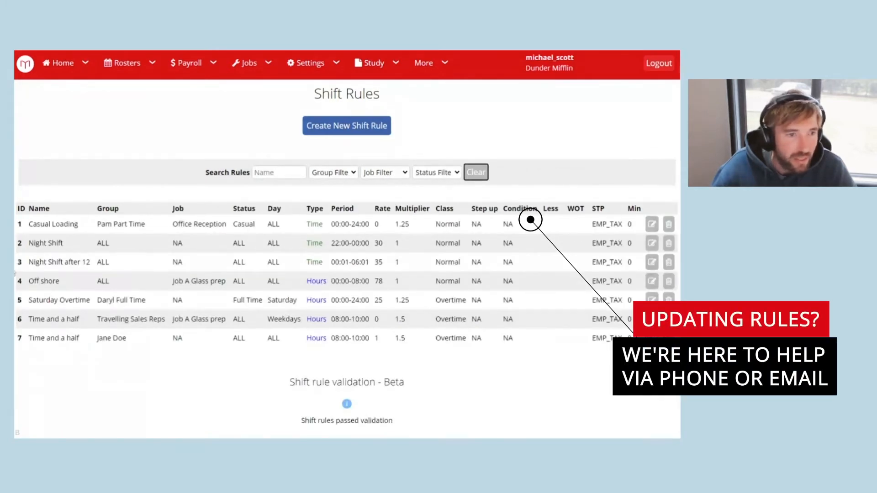
drag(28, 243, 63, 244)
key(ctrl+c)
click(271, 174)
key(ctrl+v)
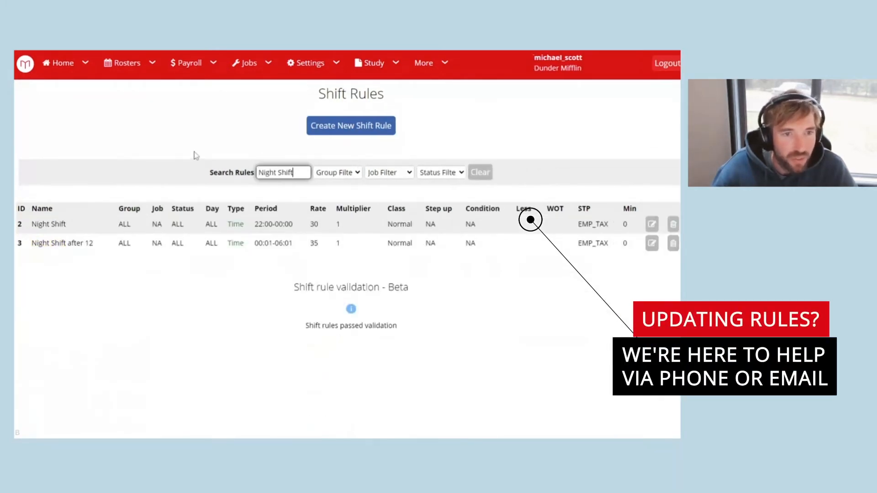
click(168, 344)
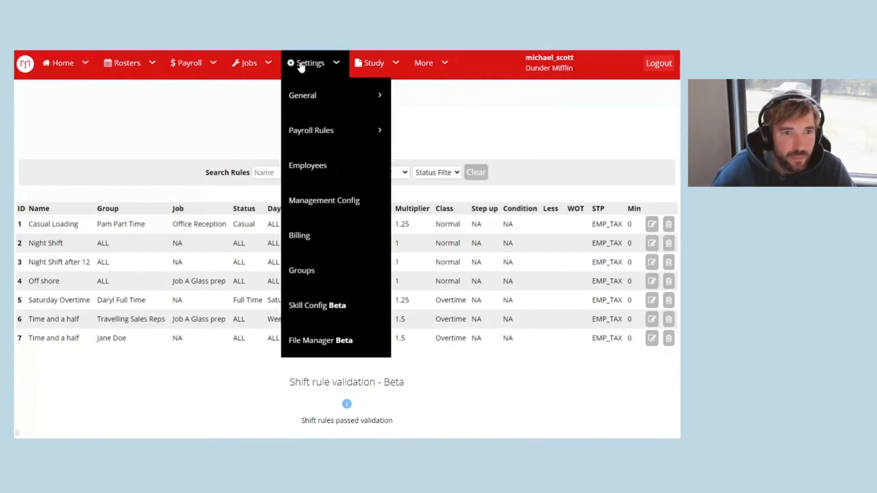
Go through the Settings menu to the Locations page.
mouse_move(268, 64)
mouse_move(315, 65)
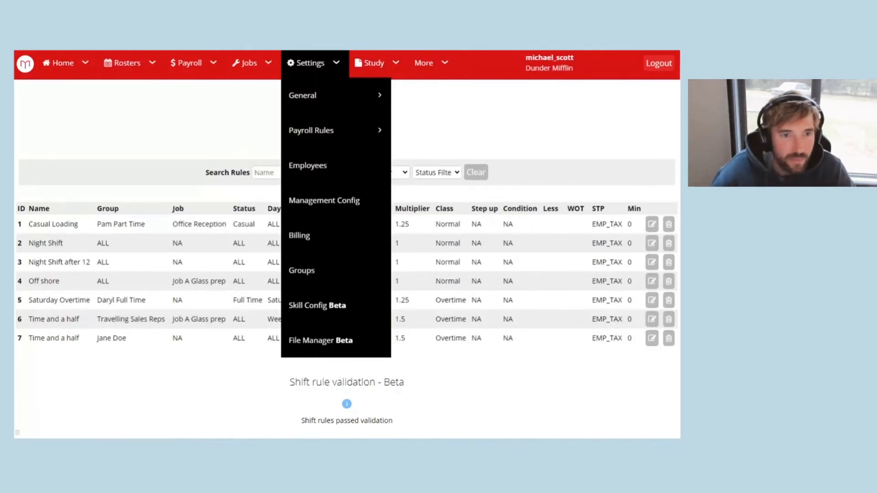
mouse_move(347, 95)
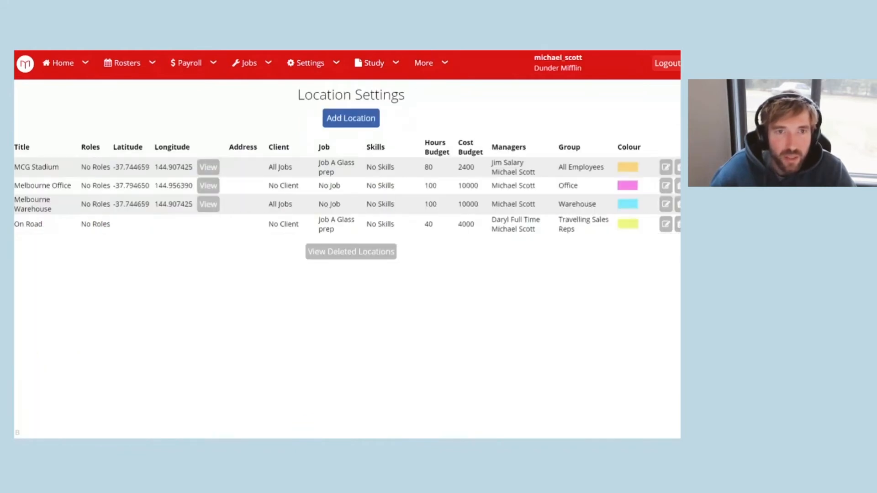
Open the MCG Stadium location editor to check its Roles setting, then close it.
click(665, 167)
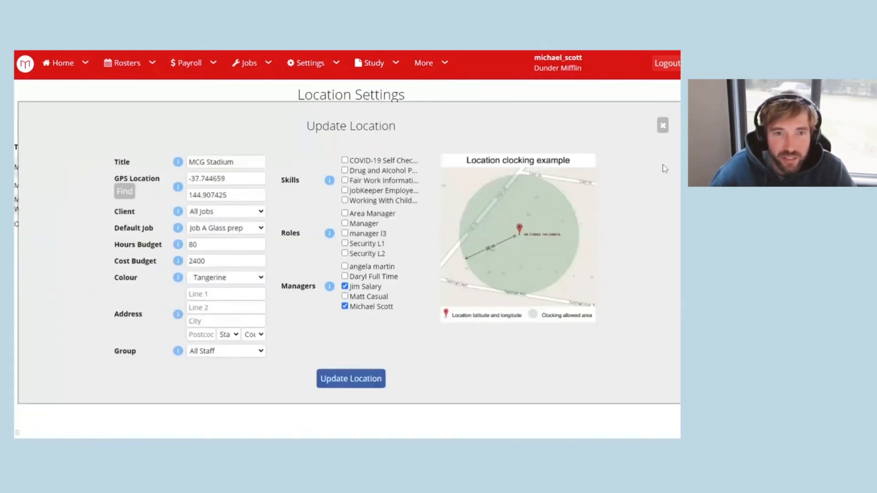
double_click(289, 235)
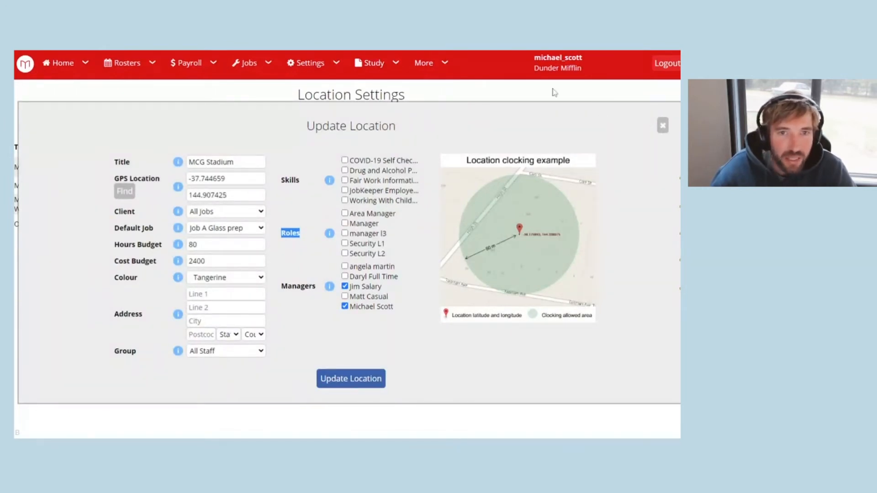
click(663, 125)
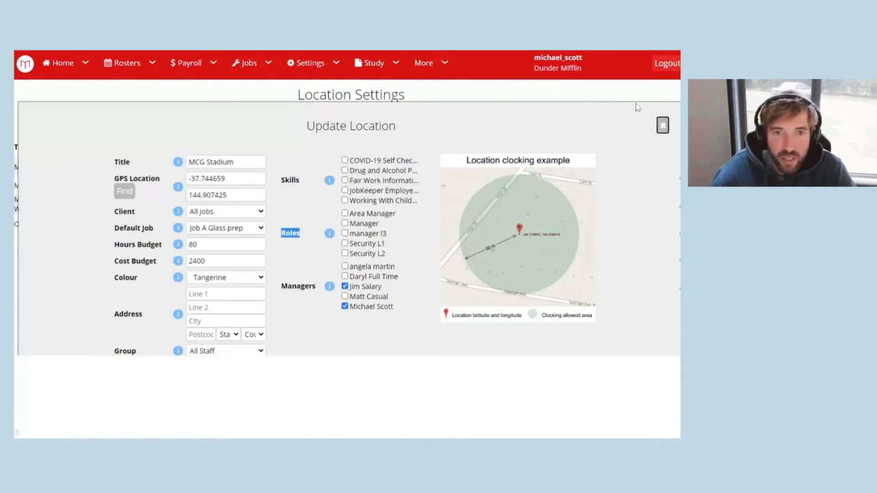
Give MCG Stadium the Area Manager, Manager and manager l3 roles and close the editor.
click(665, 167)
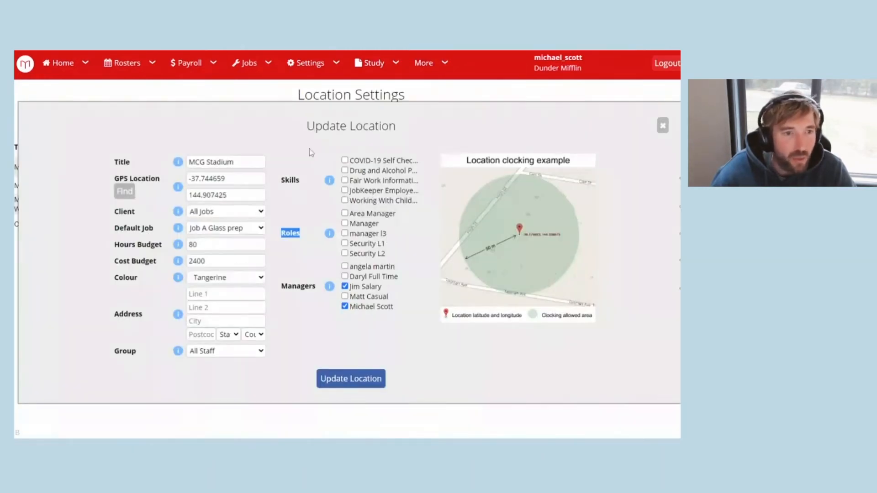
click(351, 378)
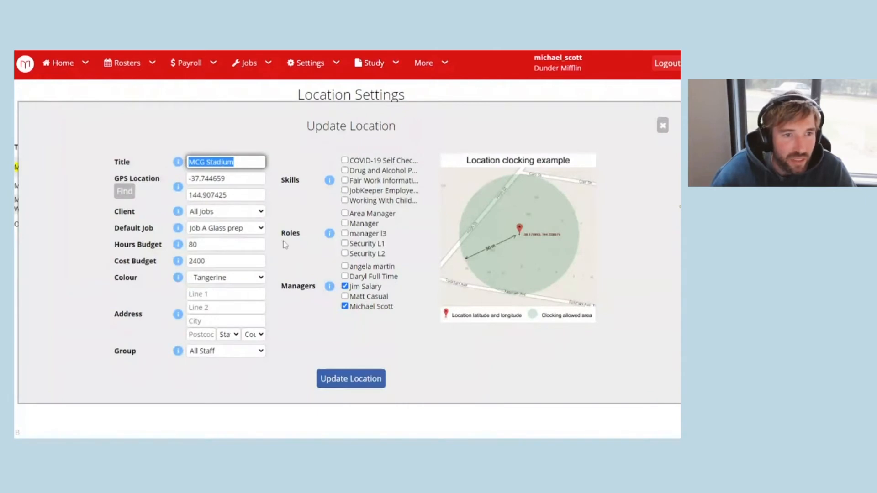
click(345, 213)
click(344, 222)
click(345, 232)
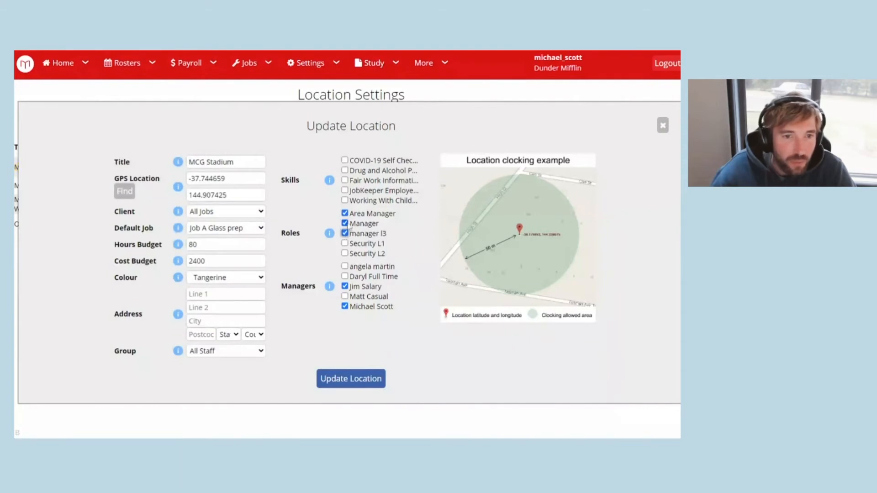
click(663, 126)
click(126, 63)
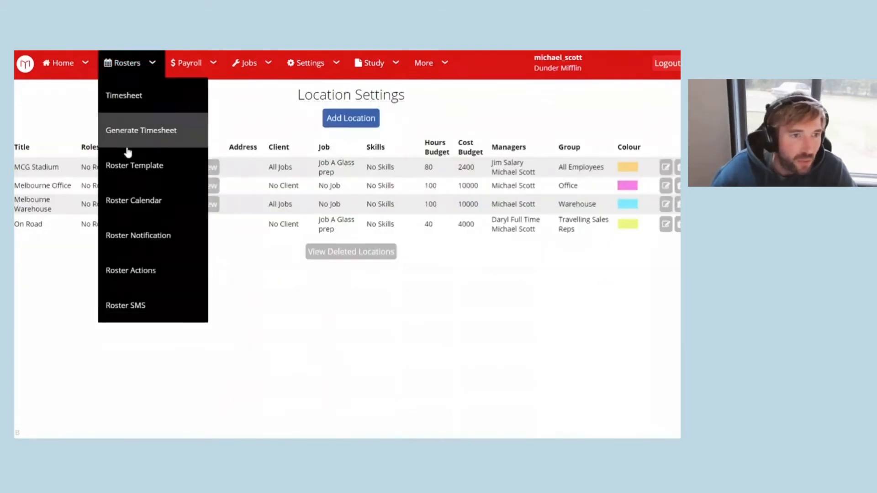
On the roster calendar, move three shifts into Area Manager and add empty Manager and manager l3 shifts.
click(129, 204)
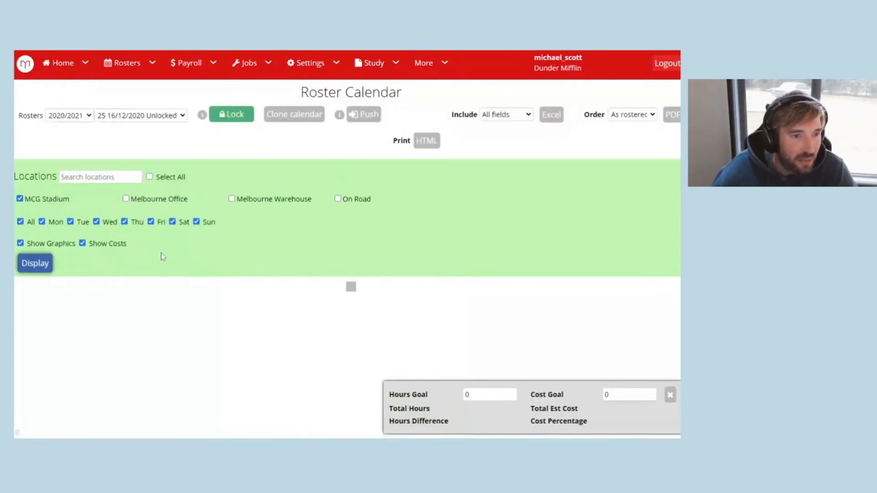
scroll(162, 254, down, 5)
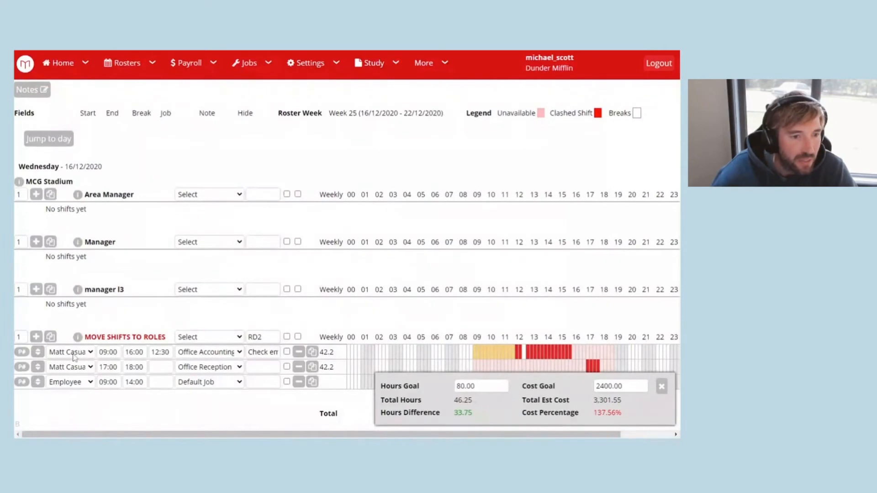
drag(38, 351, 38, 210)
drag(36, 353, 38, 218)
drag(37, 372, 38, 238)
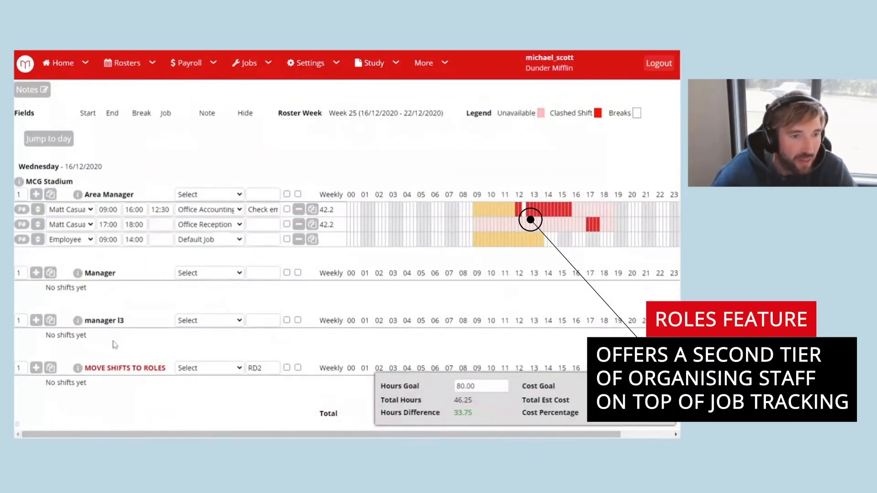
click(36, 272)
click(36, 272)
click(36, 336)
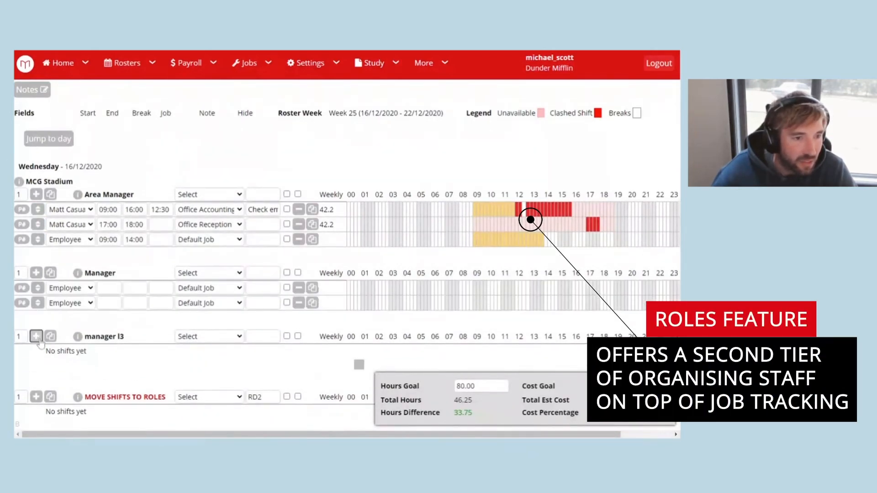
click(36, 336)
Set the first Manager shift to 10:00–20:00 and assign an employee to it.
click(109, 288)
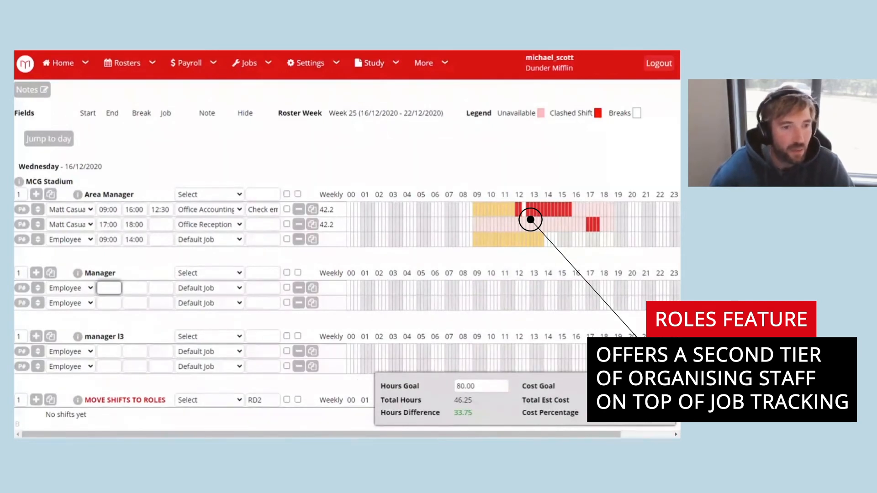
text(10)
key(Tab)
text(20)
key(Tab)
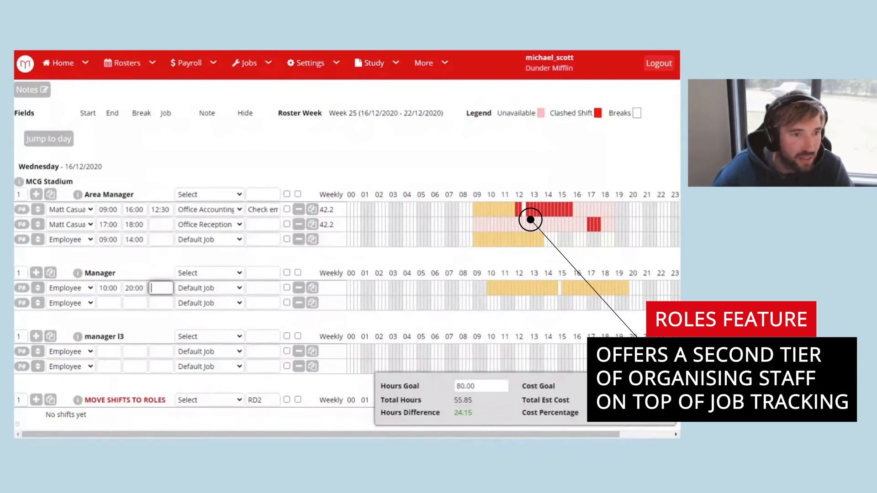
double_click(100, 273)
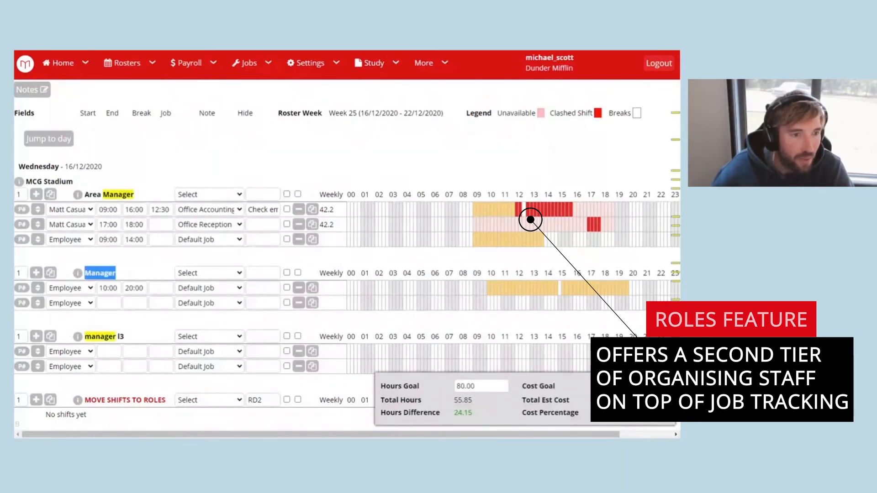
click(77, 293)
click(76, 307)
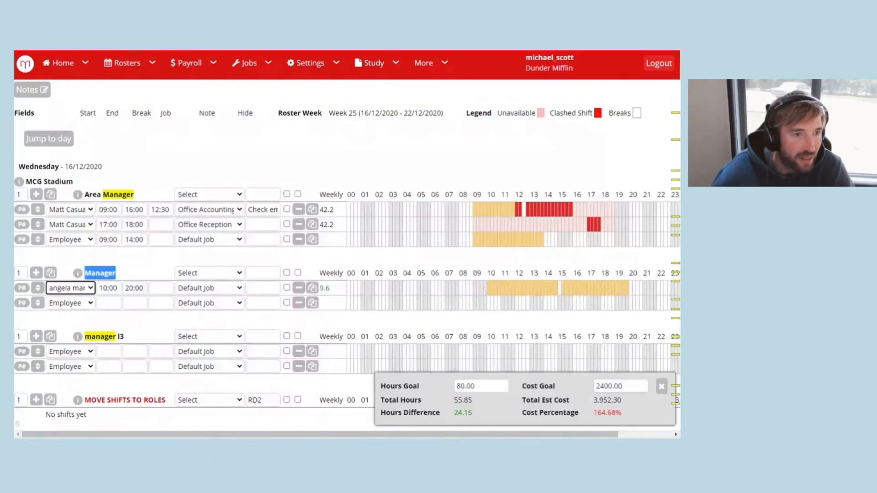
triple_click(36, 181)
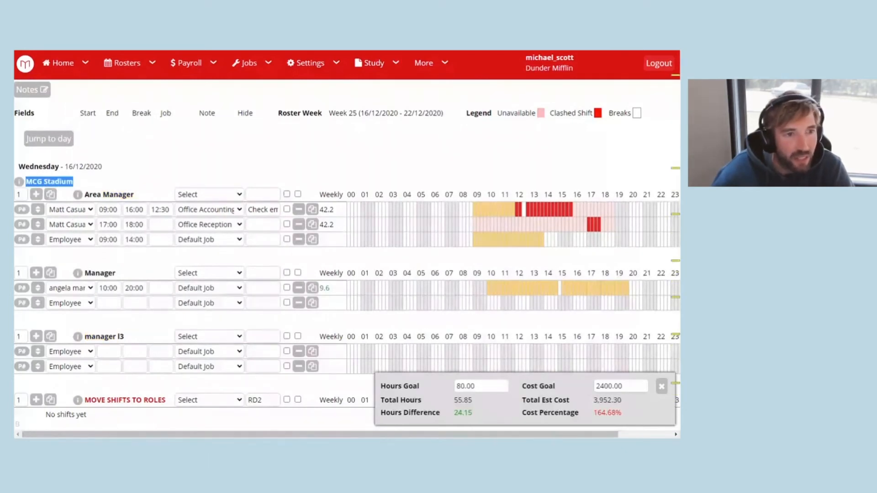
click(180, 169)
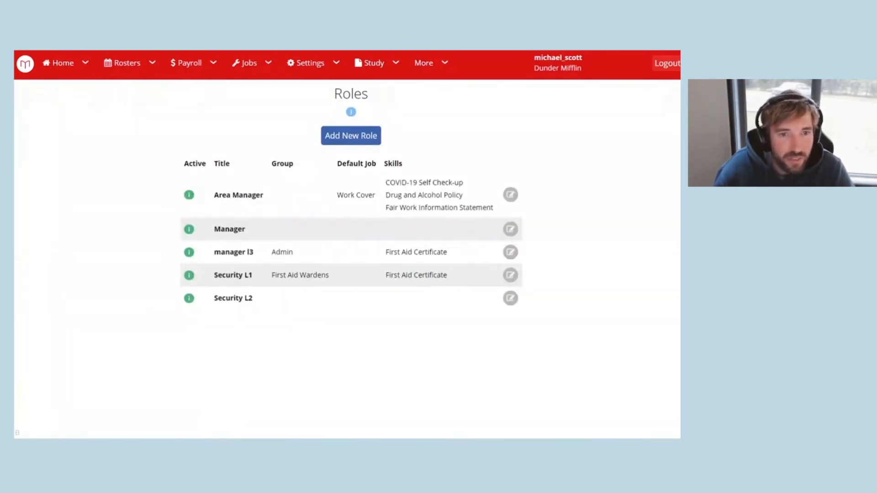
Highlight the Area Manager role's skill name in the Roles list, then clear the highlight.
drag(396, 183, 477, 184)
click(477, 185)
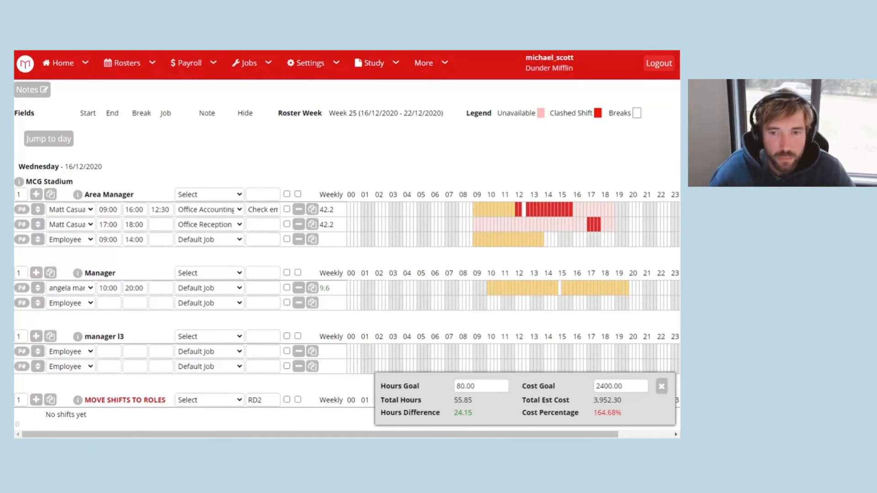
Open the Global settings page from the Settings pages list.
click(307, 68)
mouse_move(320, 95)
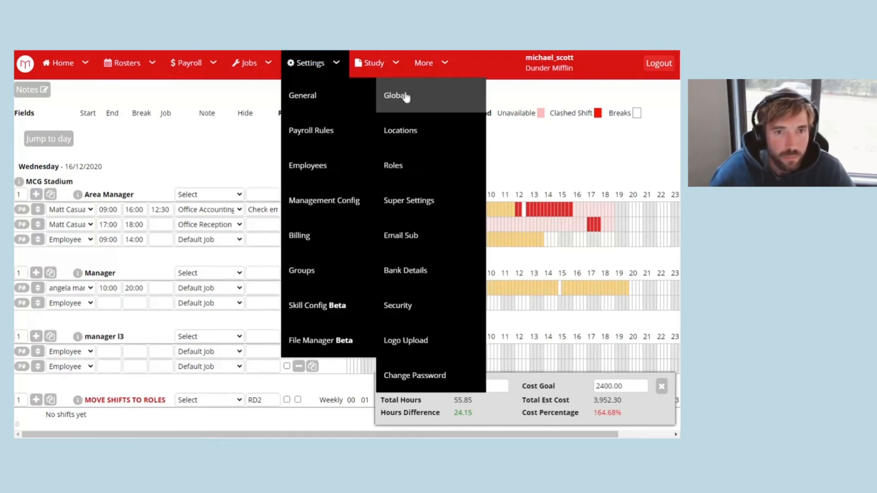
click(405, 96)
Search the page for 'roster' and highlight the enabled Roster Confirmation option.
key(ctrl+f)
text(rs)
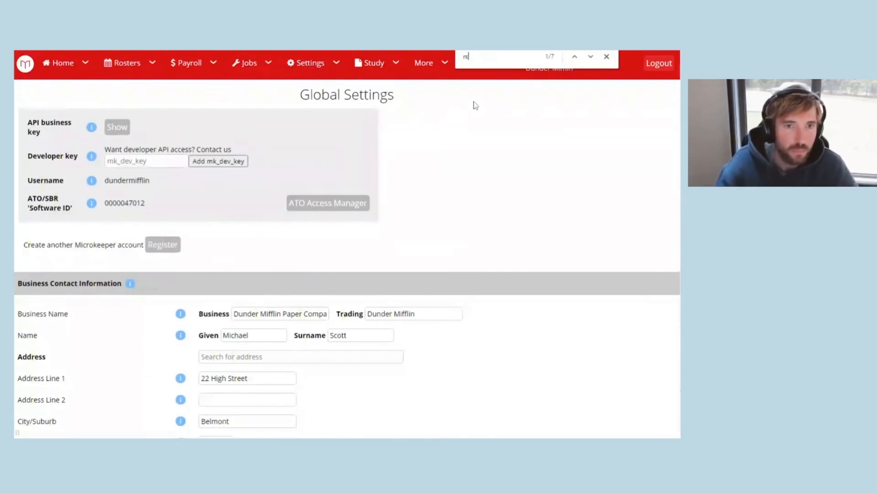
text(ote)
key(BackSpace)
key(BackSpace)
key(BackSpace)
key(BackSpace)
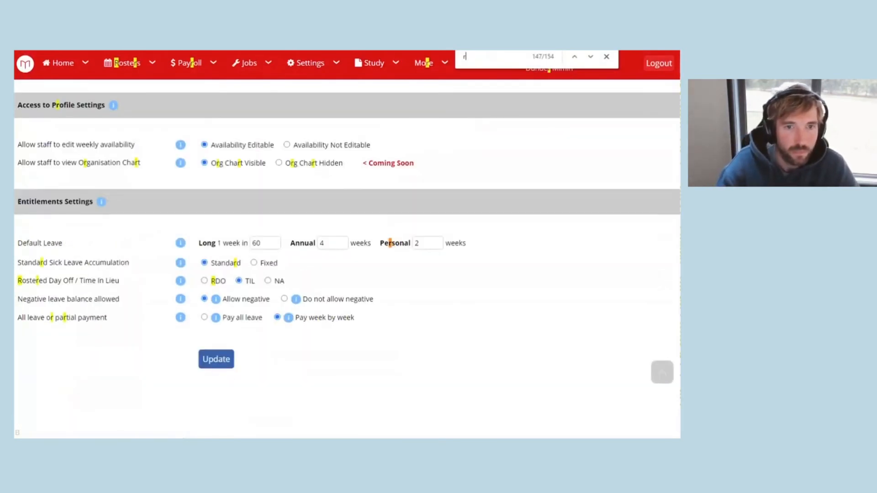
text(oster)
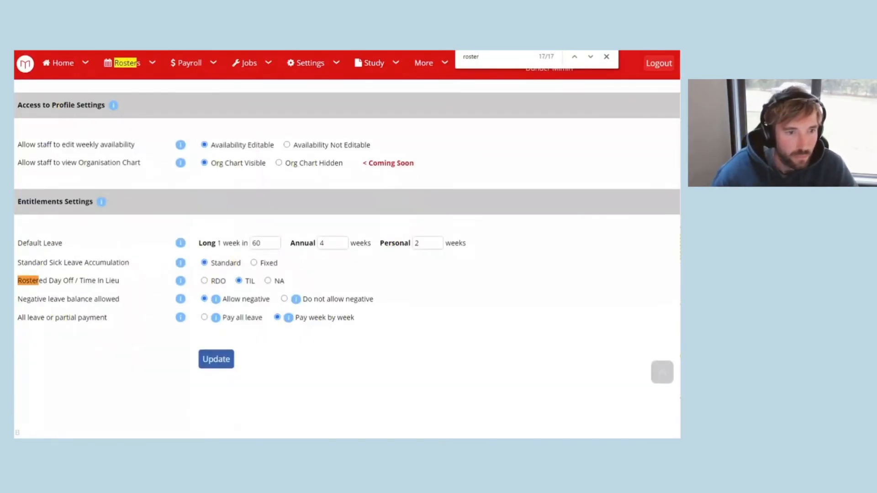
key(Return)
key(Return)
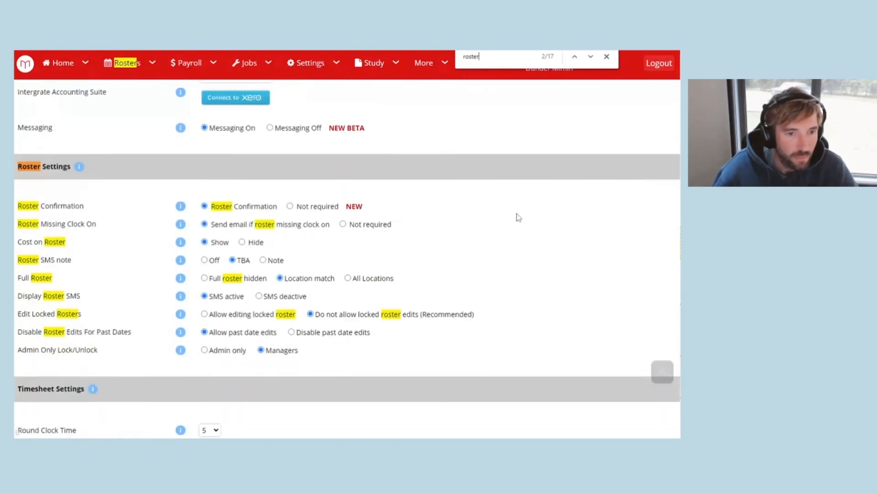
scroll(519, 217, down, 1)
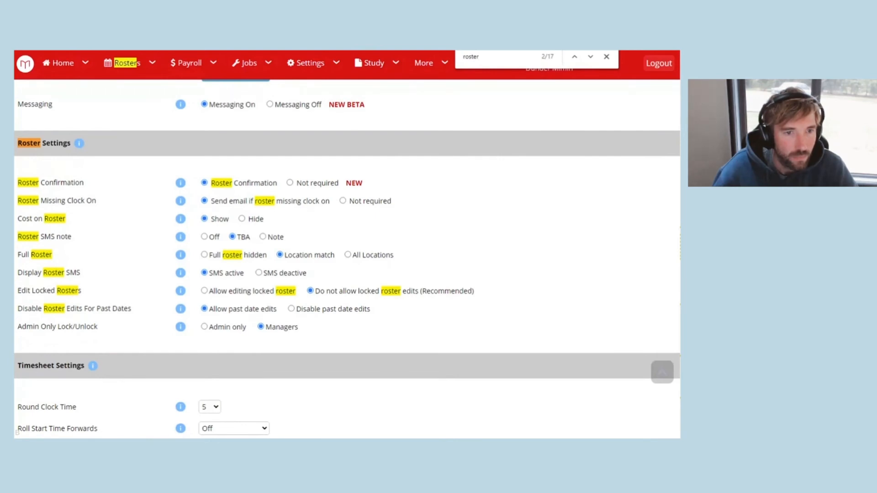
double_click(230, 186)
drag(230, 185, 254, 186)
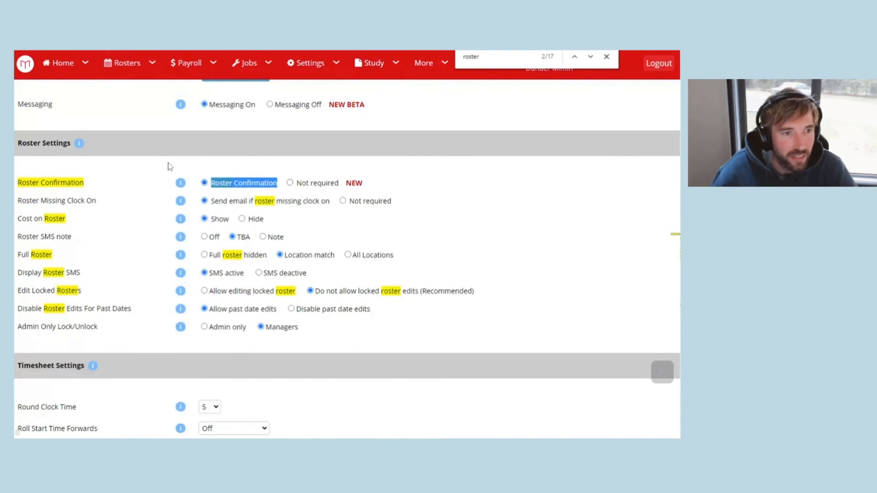
click(63, 63)
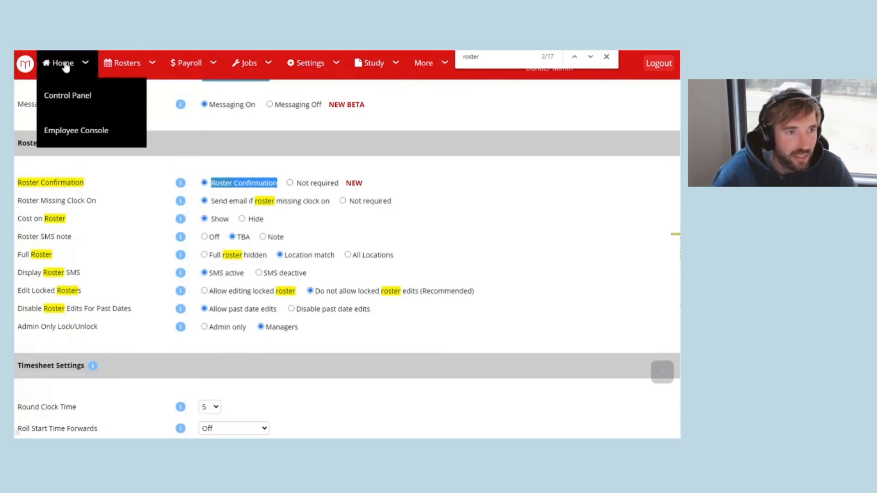
Show the Week 23 roster in the Employee Console.
click(75, 132)
scroll(119, 167, down, 4)
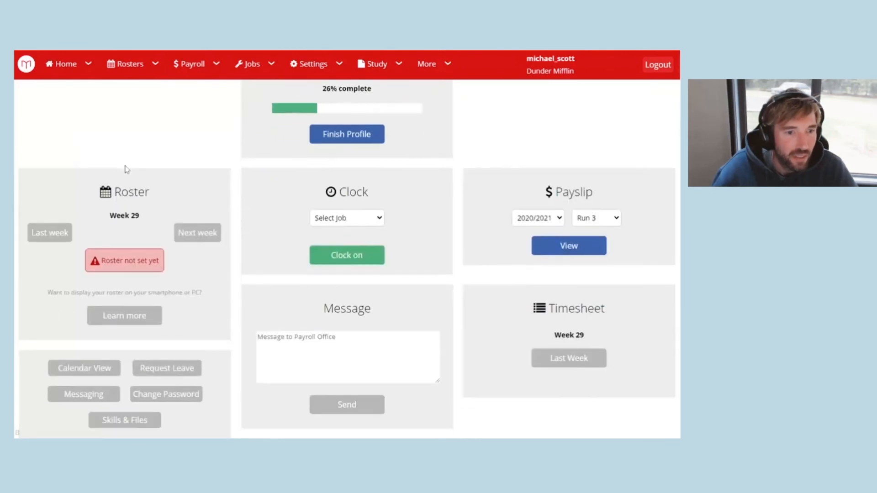
click(59, 235)
click(50, 233)
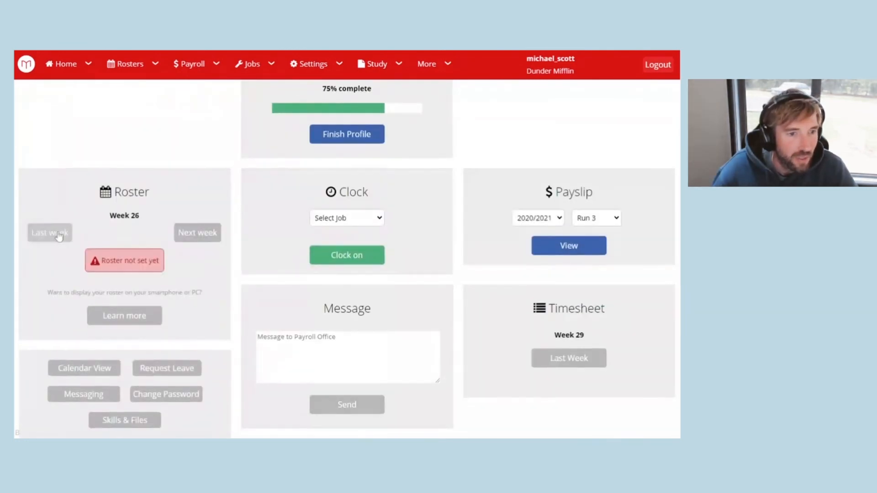
click(49, 233)
click(49, 233)
click(58, 235)
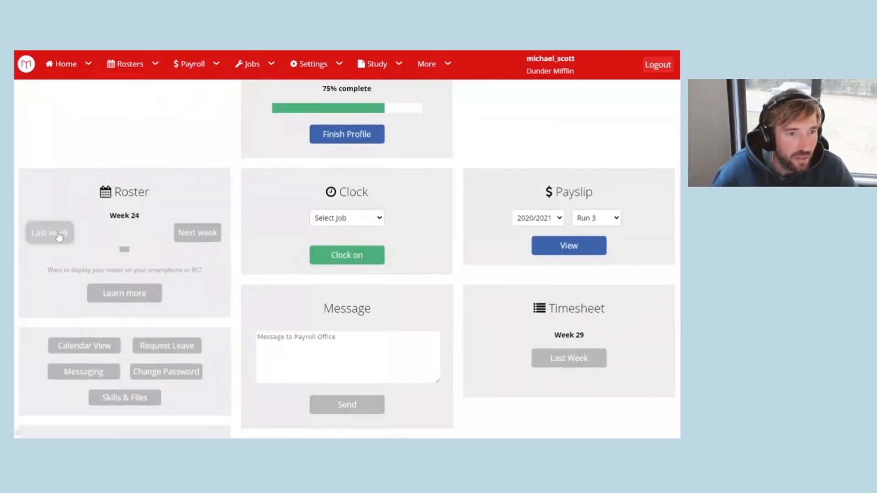
click(59, 235)
click(205, 238)
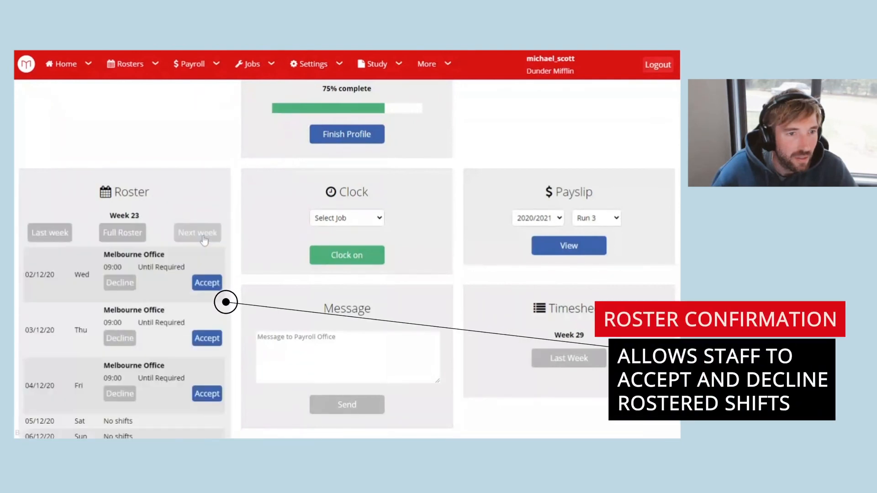
scroll(167, 205, down, 2)
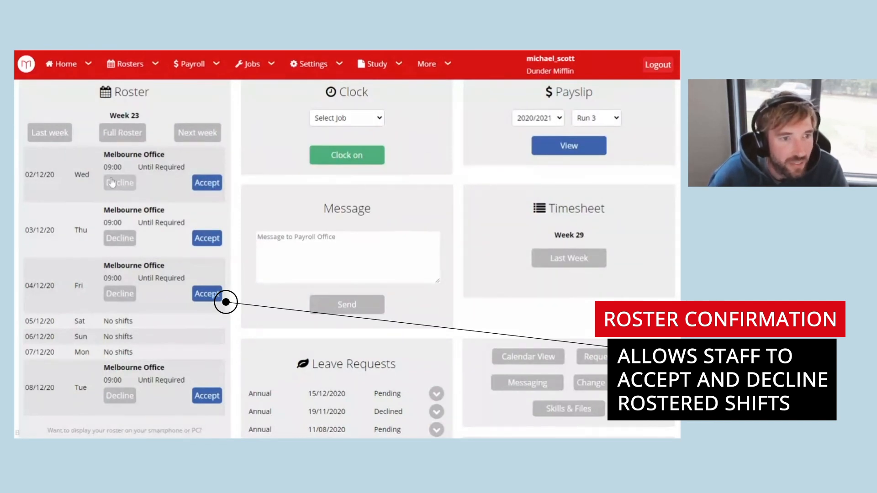
Accept the 02/12/20 and 03/12/20 shifts; decline the 04/12/20 and 08/12/20 shifts.
click(196, 187)
click(205, 221)
click(114, 258)
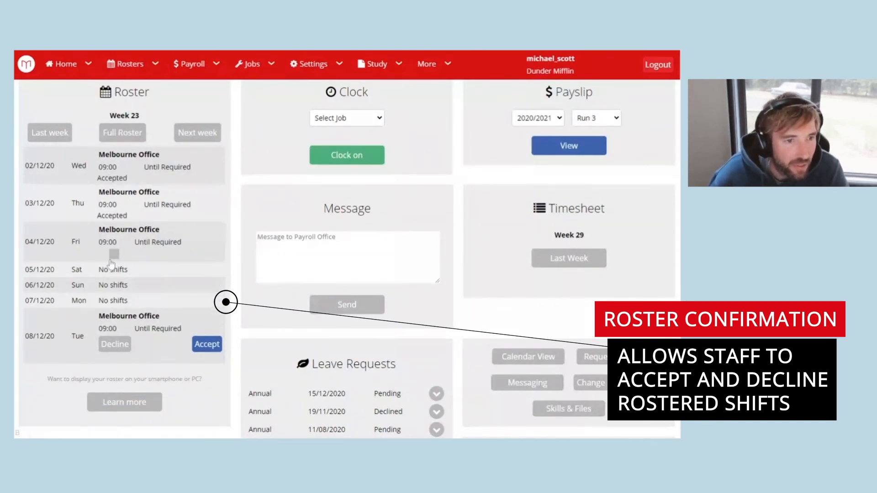
click(115, 341)
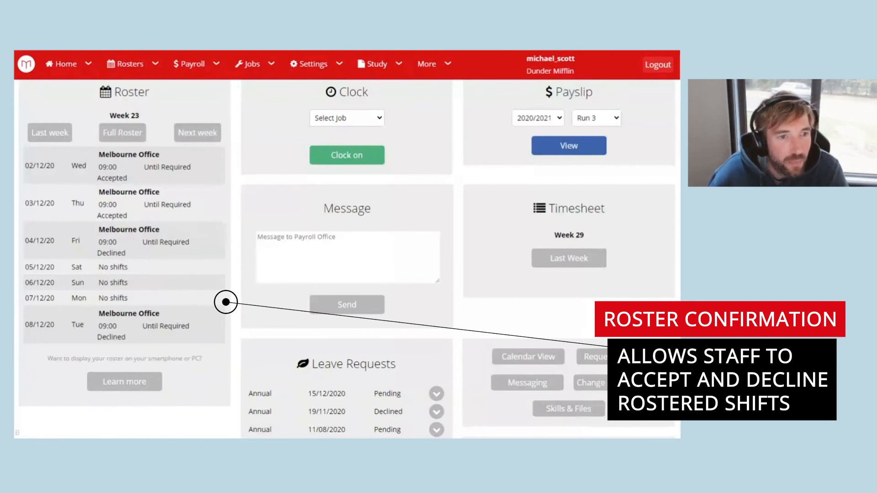